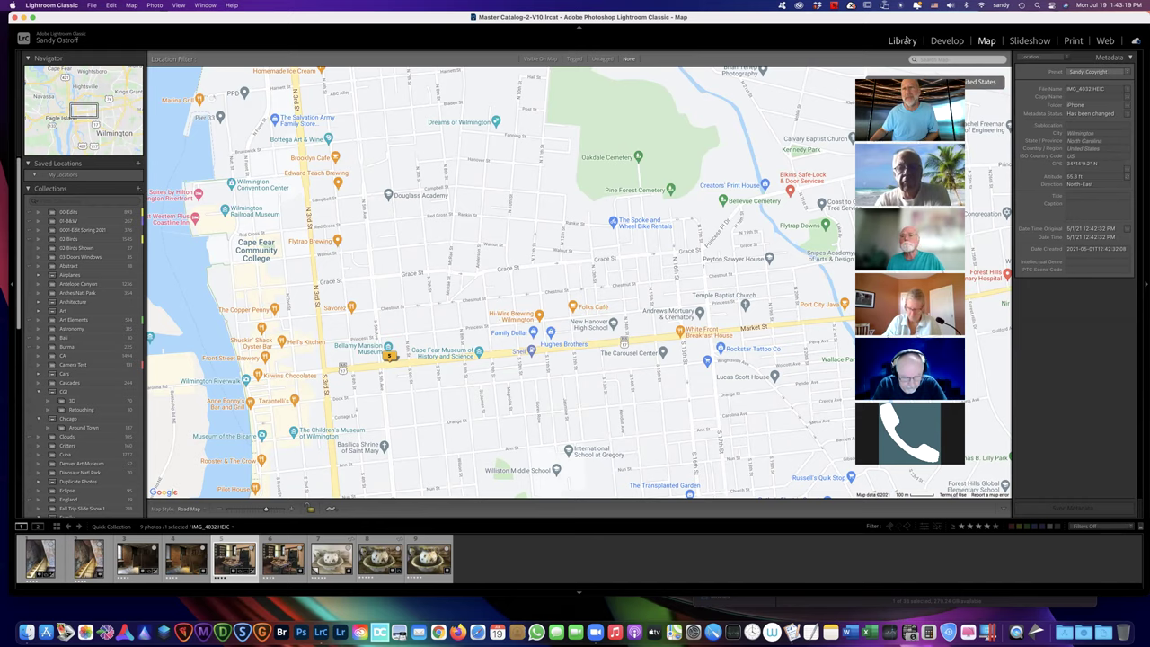
Step: Return to the Library grid and show the first pitcher-and-basin photo full screen
{"action": "left_click", "coordinate": [904, 41]}
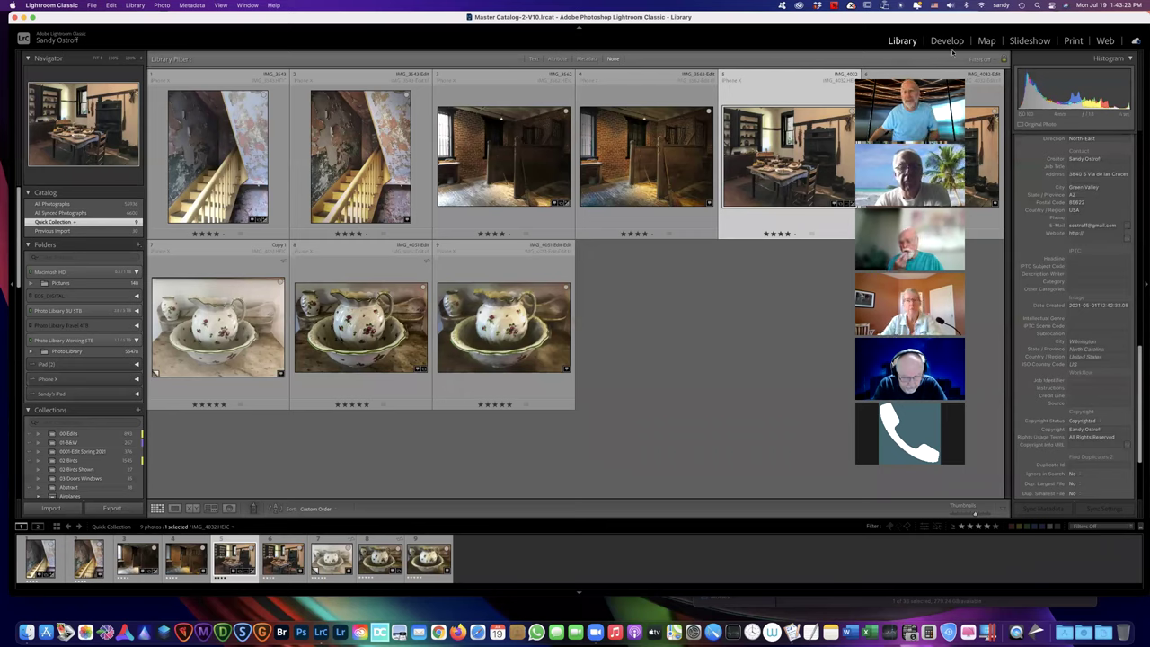
{"action": "left_click", "coordinate": [177, 342]}
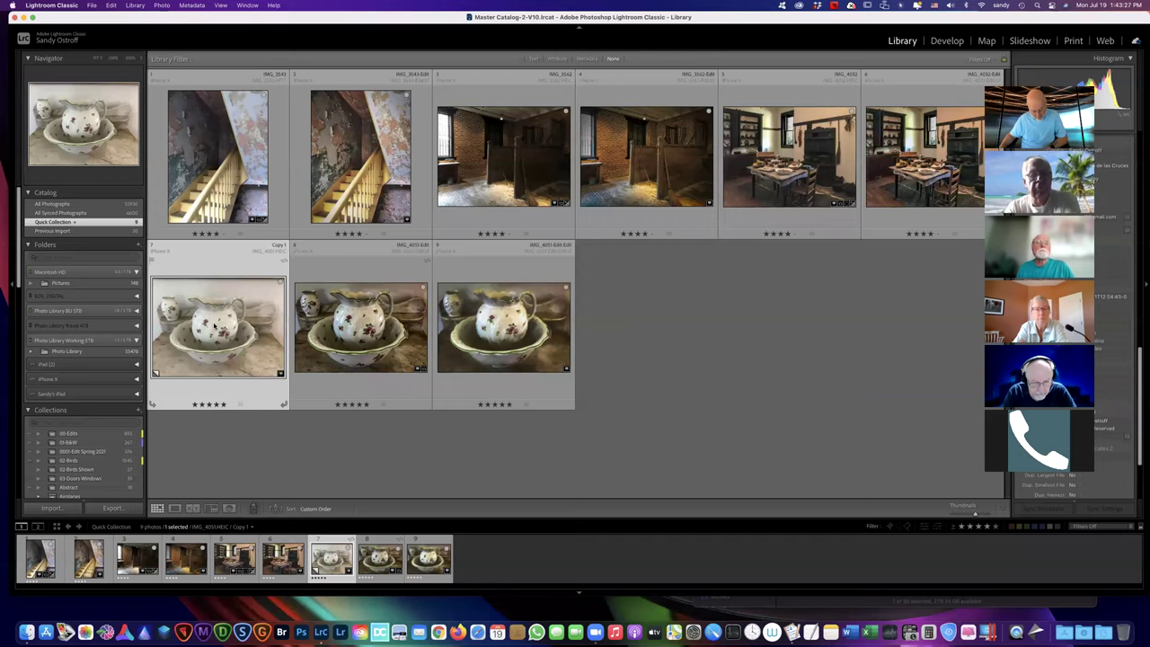
{"action": "key", "text": "f"}
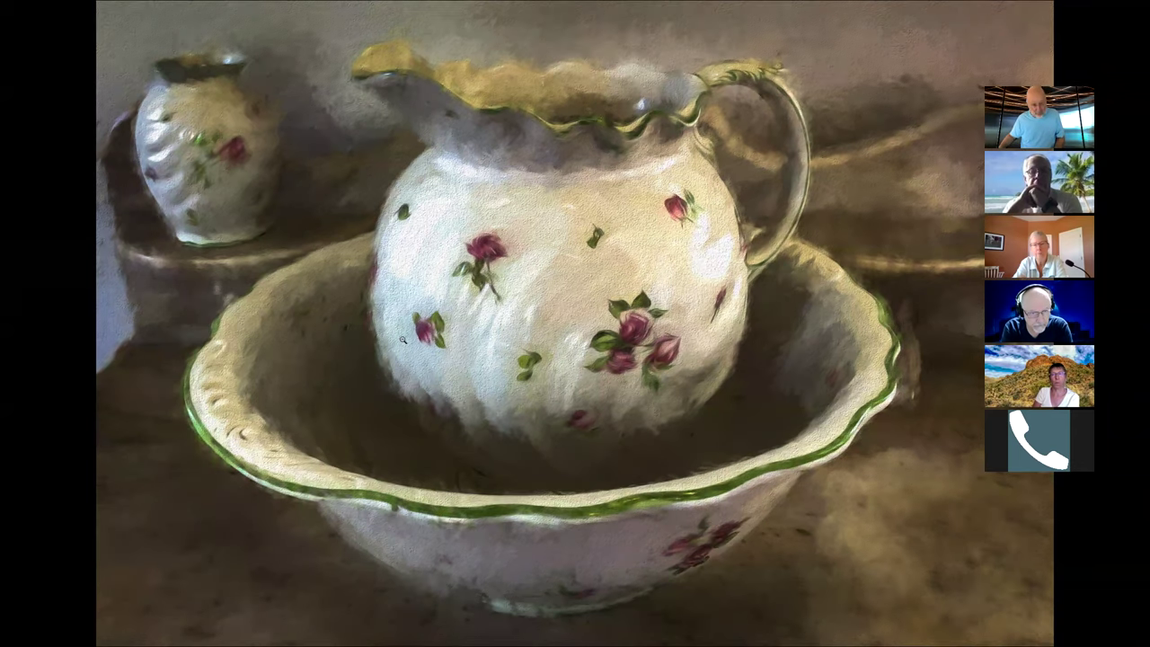
Step: Send a copy of the pitcher photo with Lightroom adjustments to Luminar AI at 300 resolution
{"action": "key", "text": "Escape"}
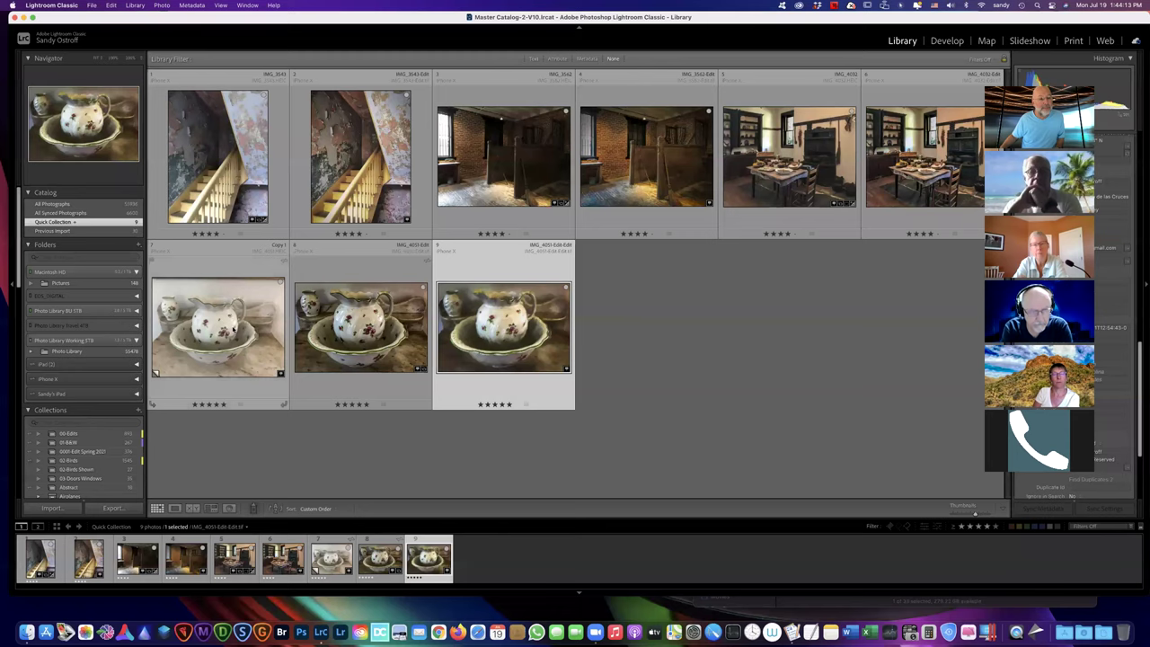
{"action": "left_click", "coordinate": [208, 341]}
{"action": "right_click", "coordinate": [208, 341]}
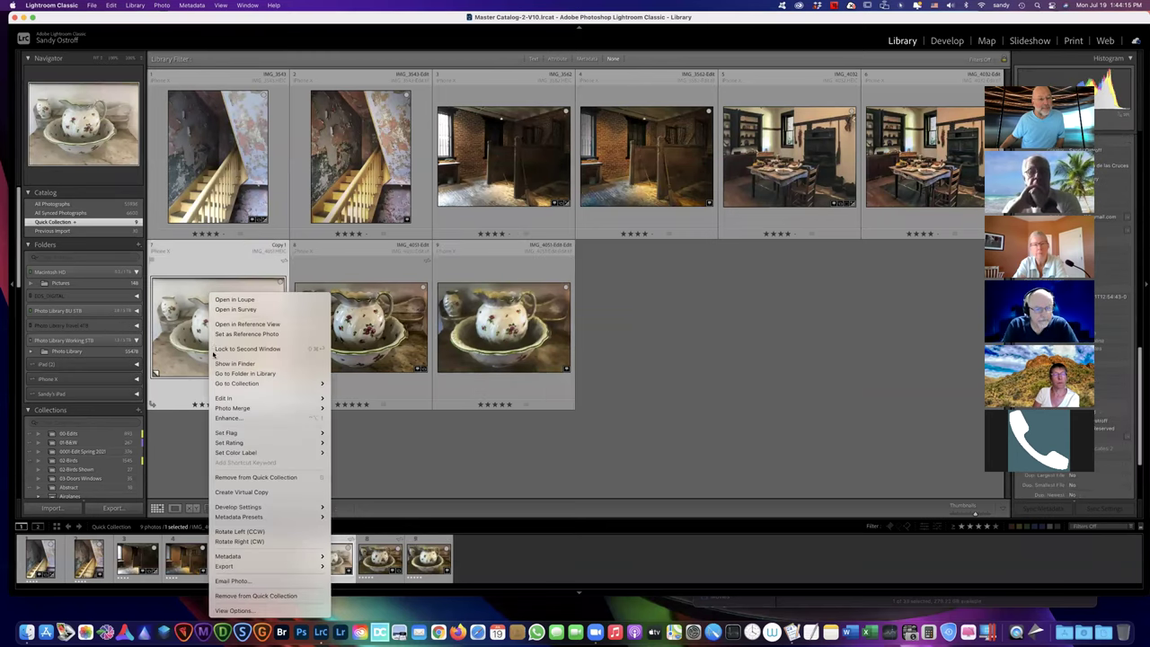
{"action": "mouse_move", "coordinate": [226, 398]}
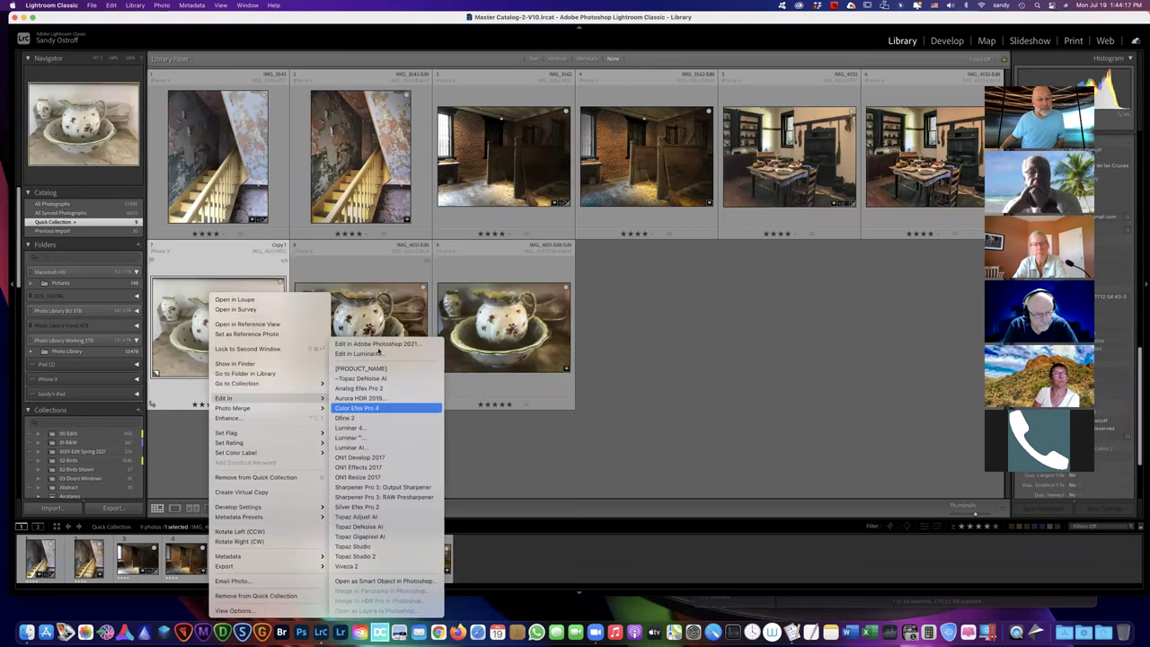
{"action": "left_click", "coordinate": [364, 354]}
{"action": "left_click", "coordinate": [545, 307]}
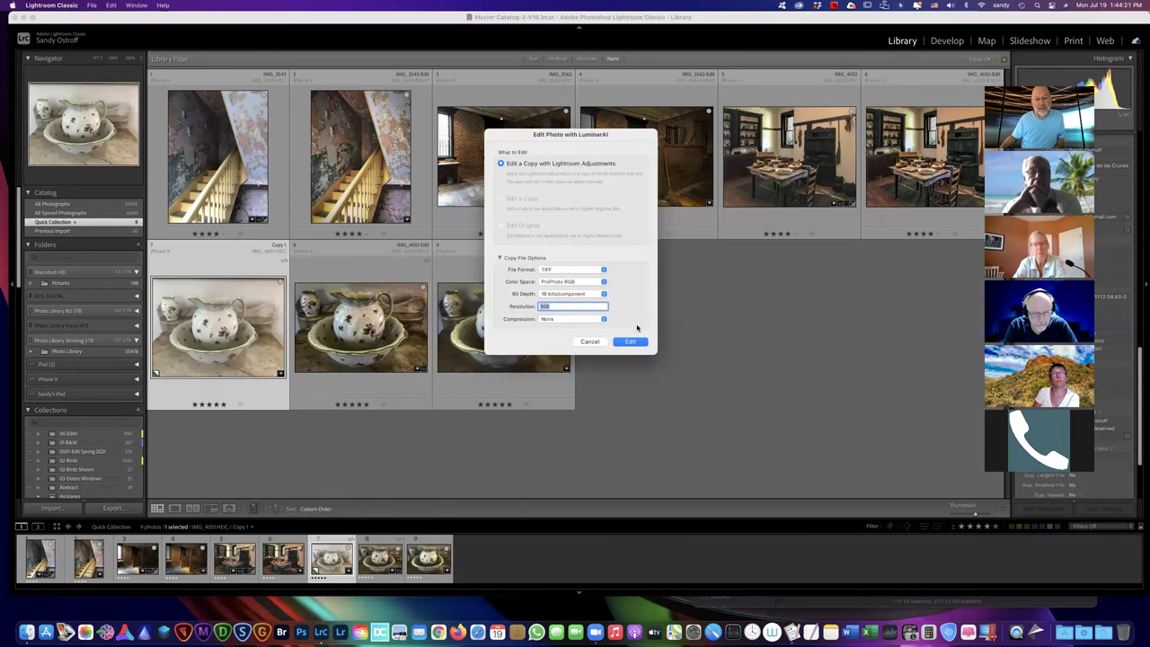
{"action": "left_click", "coordinate": [630, 342]}
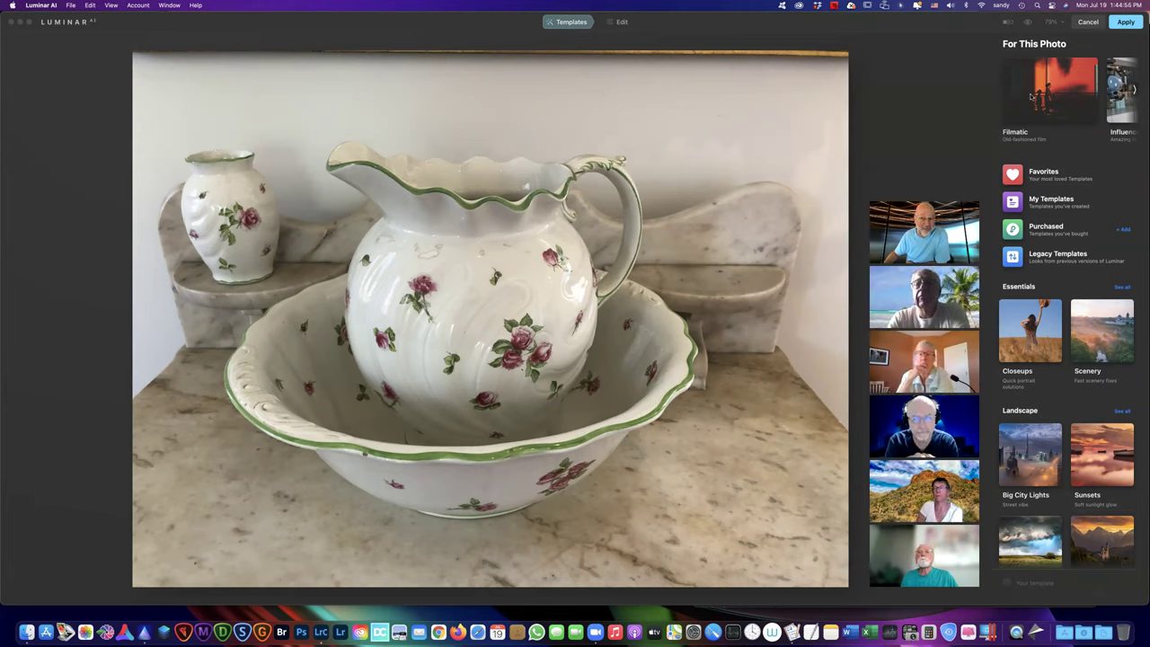
Step: Page through the templates suggested for this photo and open the Objects collection
{"action": "left_click", "coordinate": [1135, 90]}
{"action": "left_click", "coordinate": [1135, 90]}
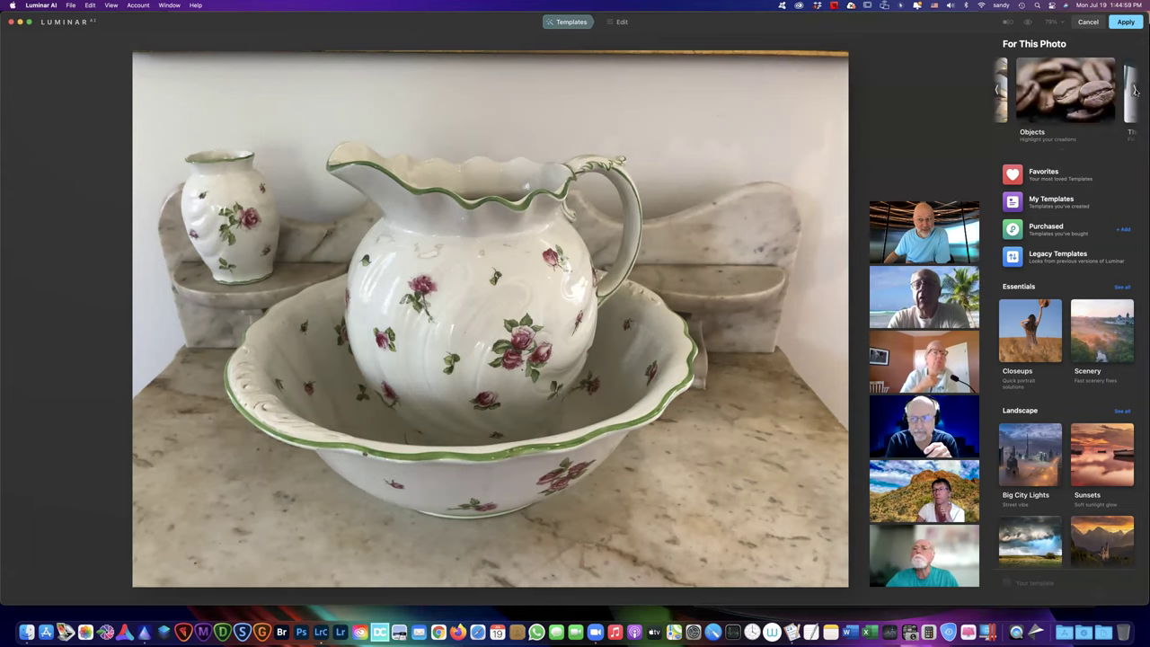
{"action": "left_click", "coordinate": [1136, 91]}
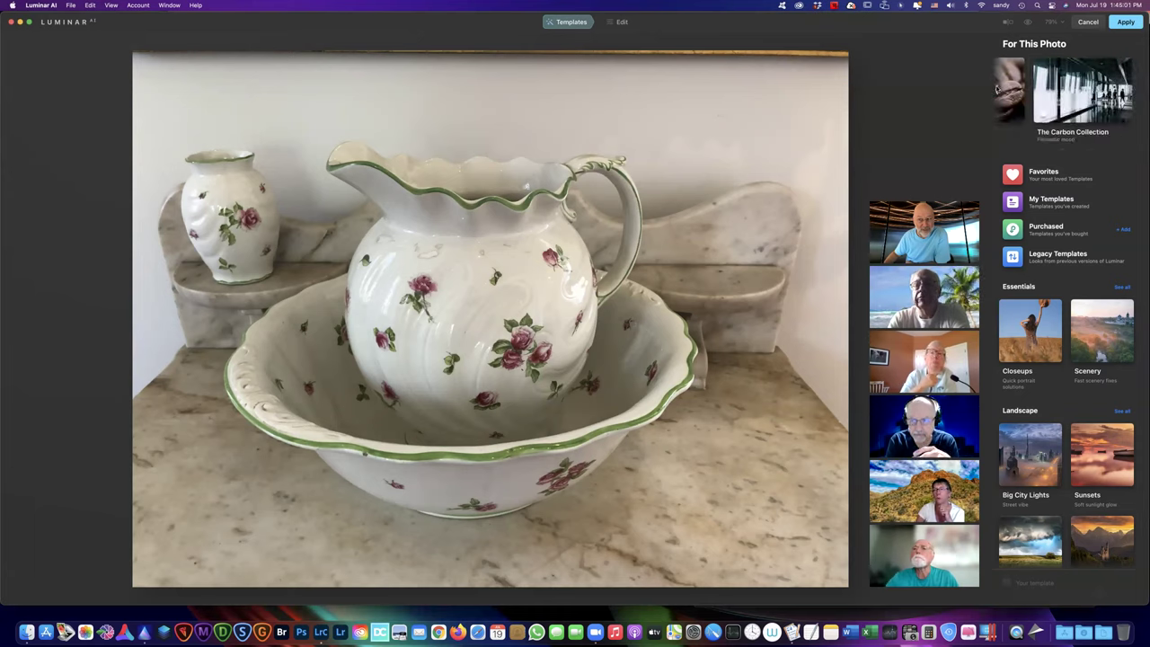
{"action": "scroll", "coordinate": [1036, 89], "scroll_direction": "right", "scroll_amount": 2}
{"action": "left_click", "coordinate": [1064, 90]}
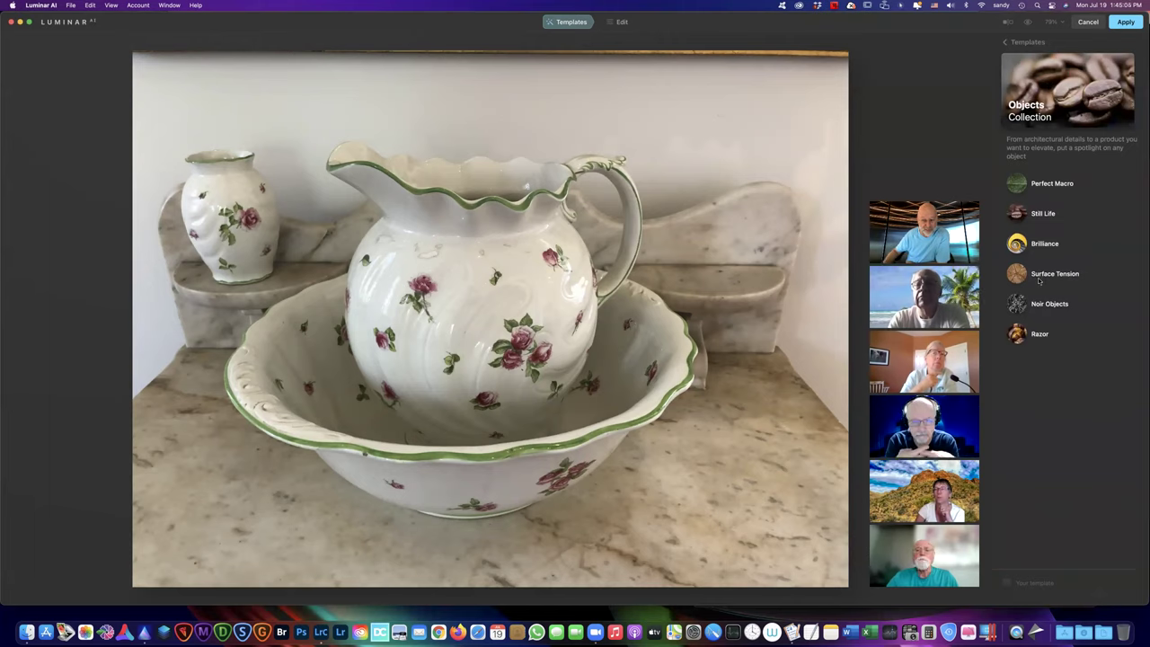
Step: Preview the Objects looks, then apply Razor at reduced strength
{"action": "left_click", "coordinate": [1055, 186]}
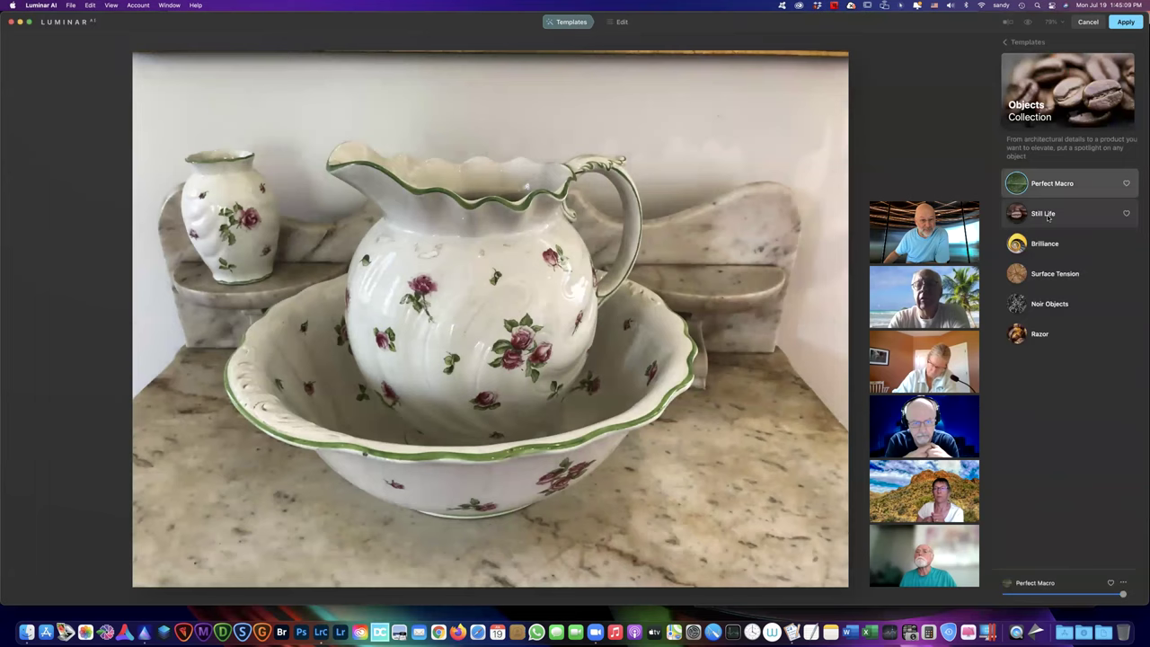
{"action": "left_click", "coordinate": [1047, 217]}
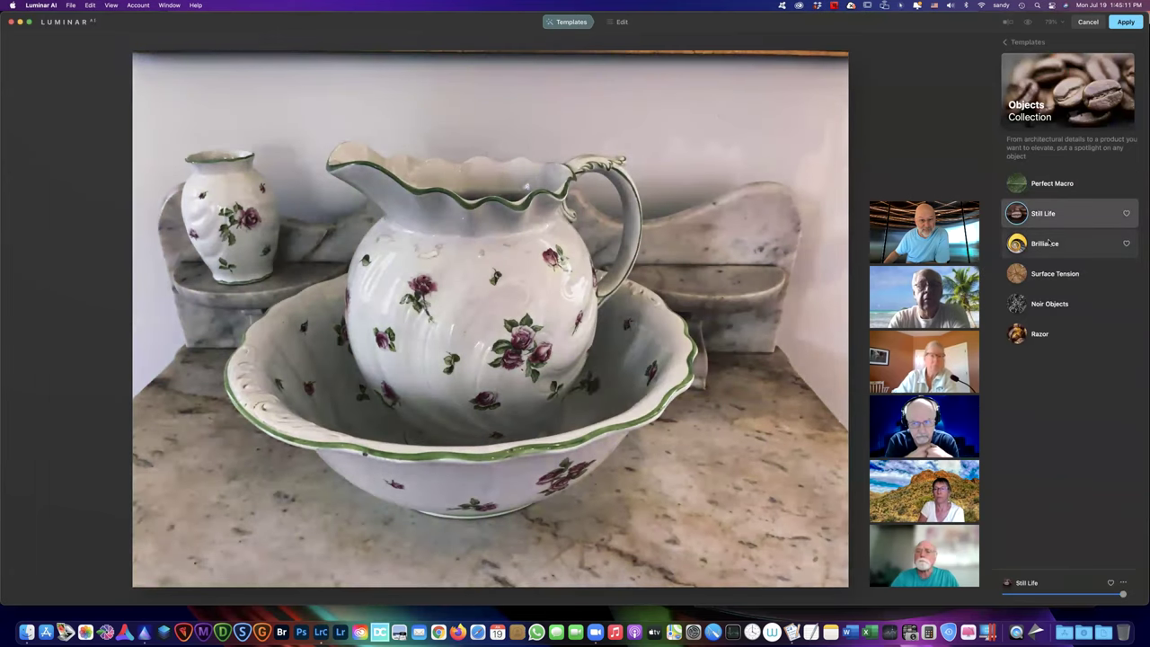
{"action": "left_click", "coordinate": [1047, 244]}
{"action": "left_click", "coordinate": [1058, 275]}
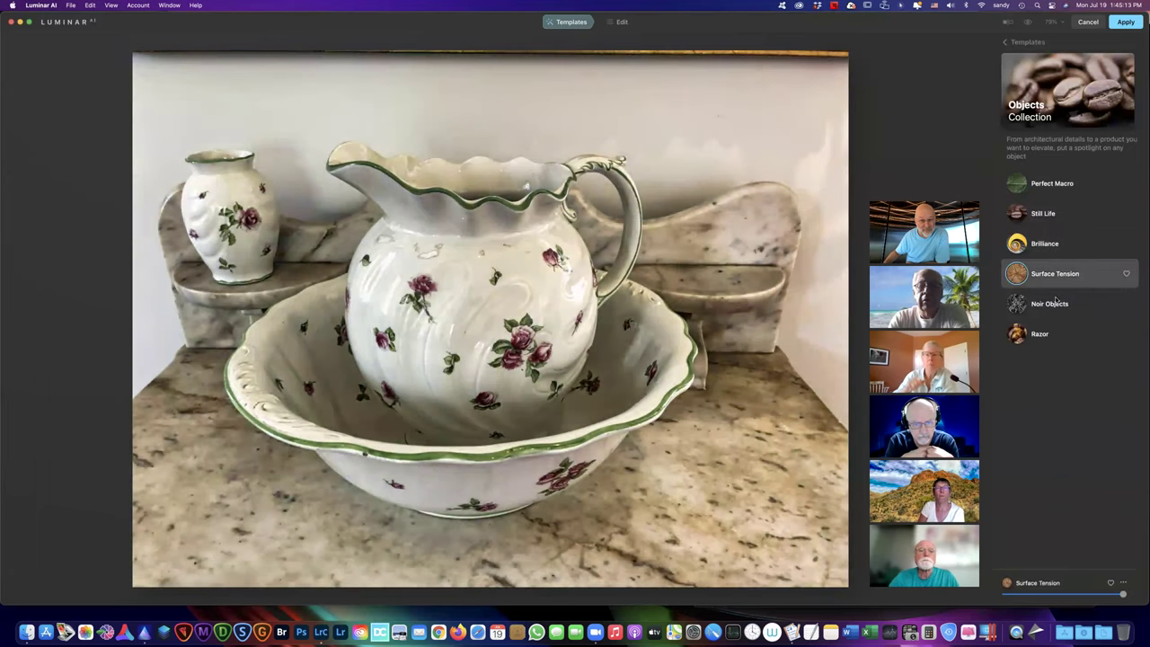
{"action": "left_click", "coordinate": [1051, 306]}
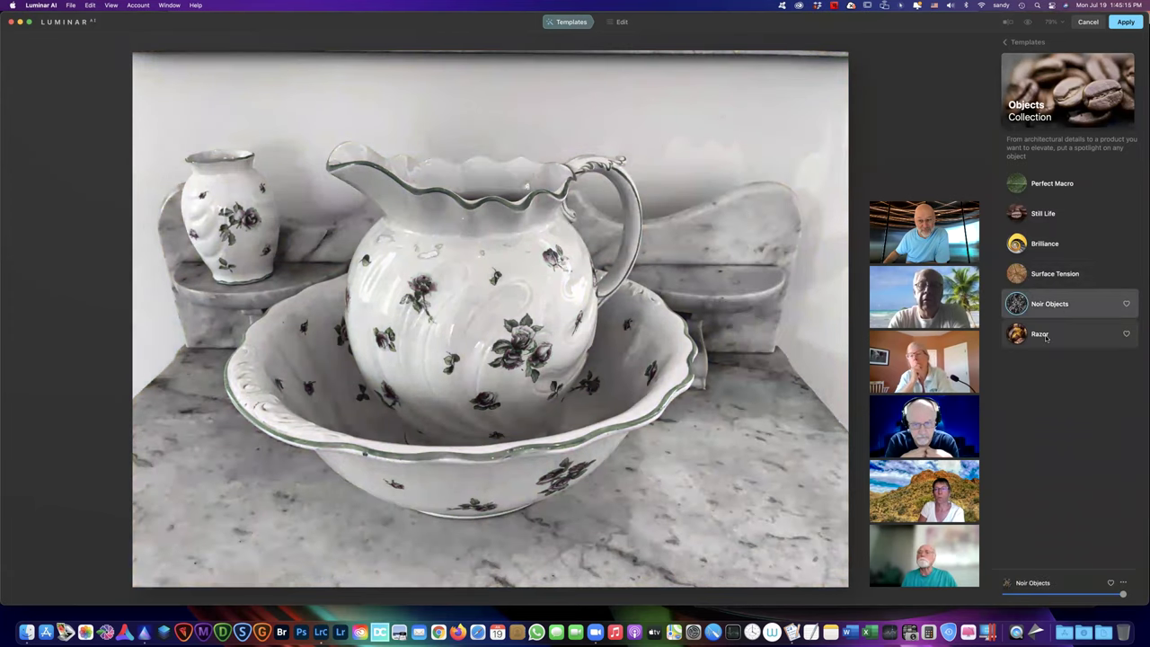
{"action": "left_click", "coordinate": [1044, 335]}
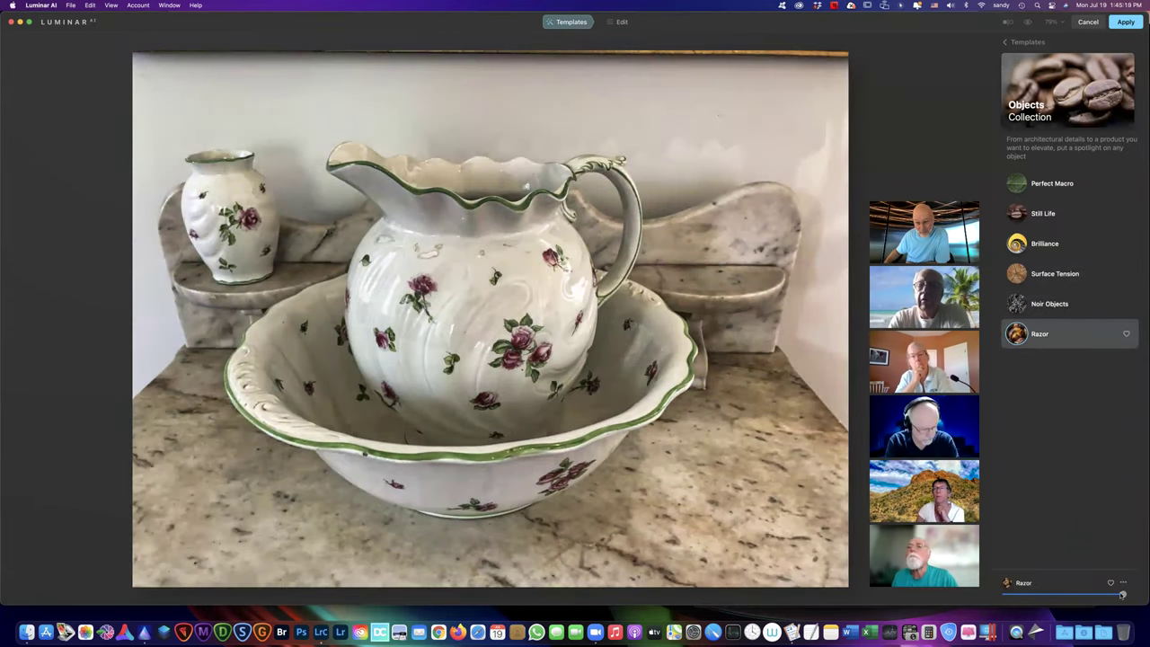
{"action": "mouse_move", "coordinate": [1122, 594]}
{"action": "left_mouse_down"}
{"action": "mouse_move", "coordinate": [1016, 595]}
{"action": "mouse_move", "coordinate": [1103, 598]}
{"action": "left_mouse_up"}
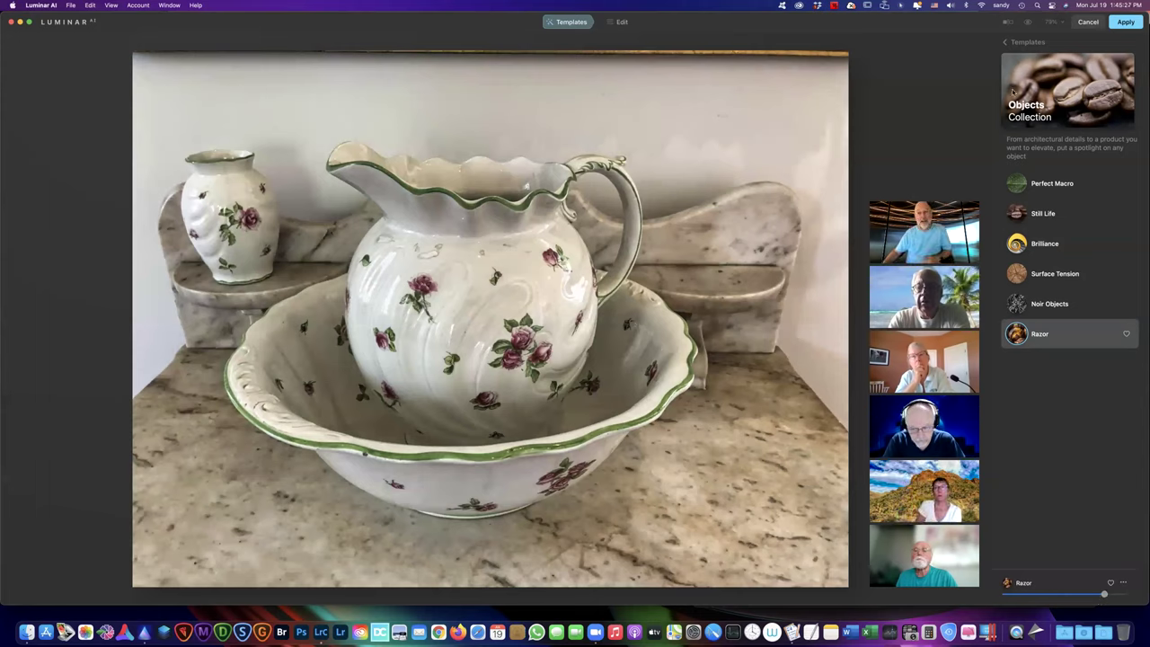
{"action": "left_click", "coordinate": [623, 22]}
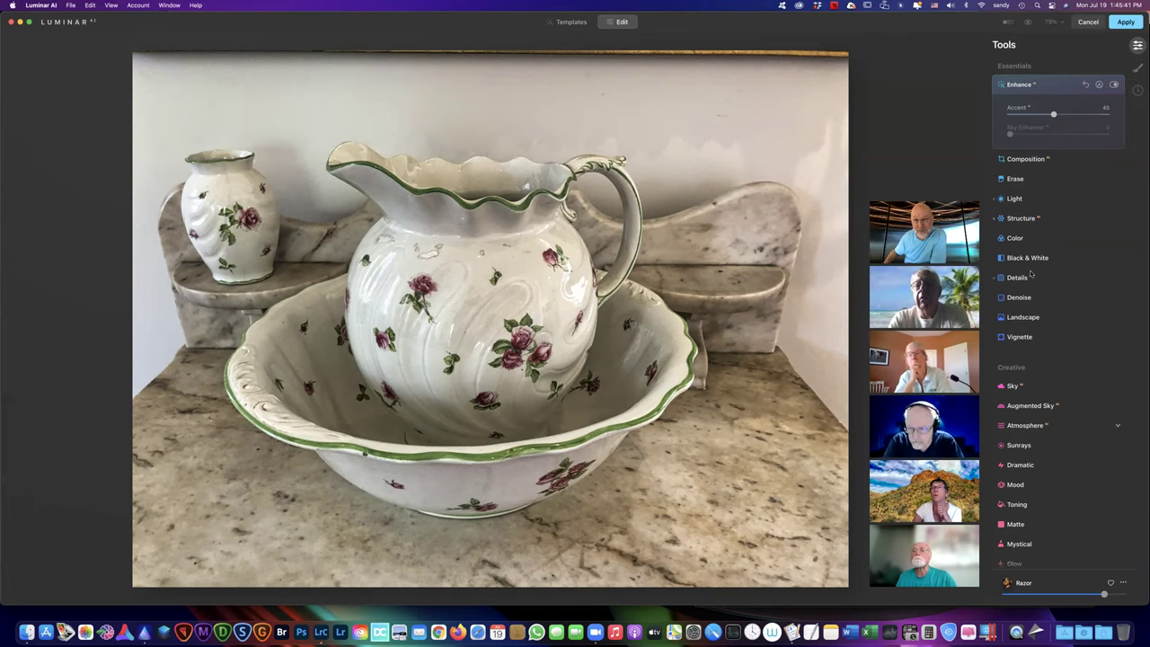
Step: Expand the Light tool and set Smart Contrast slightly below zero
{"action": "left_click", "coordinate": [1009, 198]}
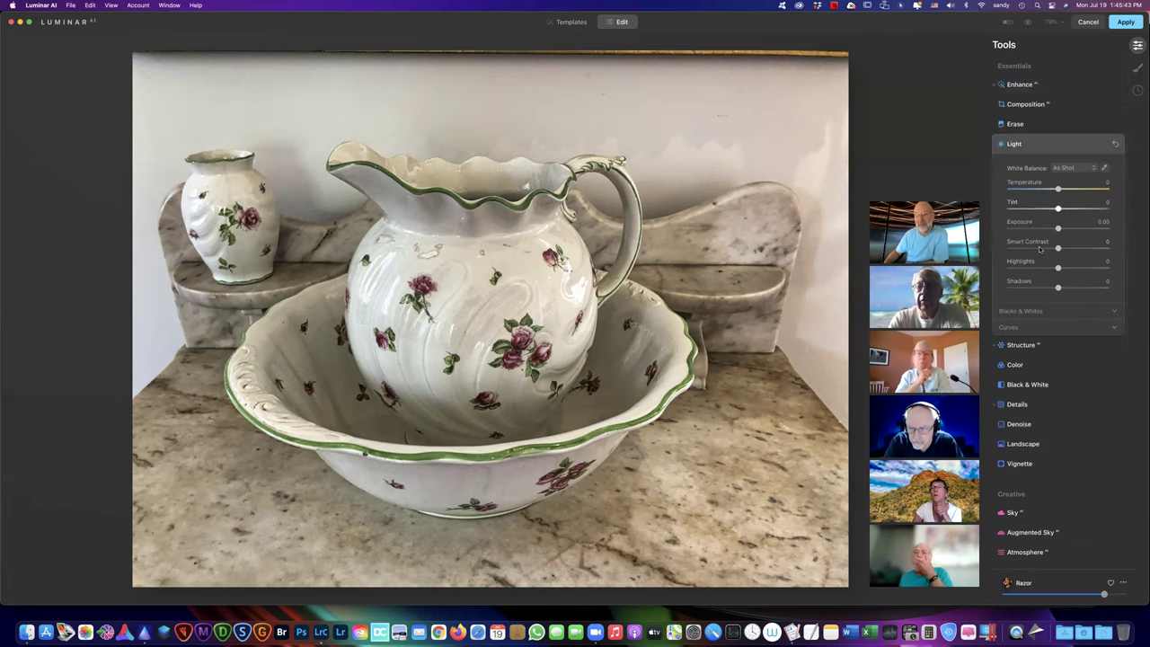
{"action": "left_click", "coordinate": [1112, 312]}
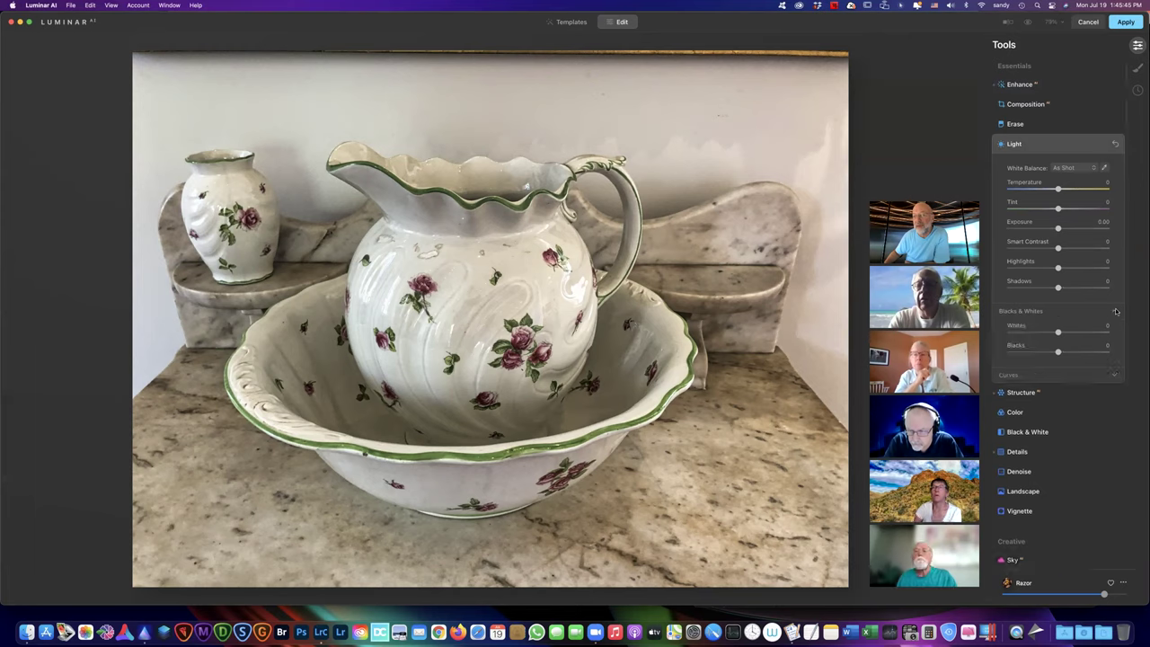
{"action": "left_click", "coordinate": [1113, 375]}
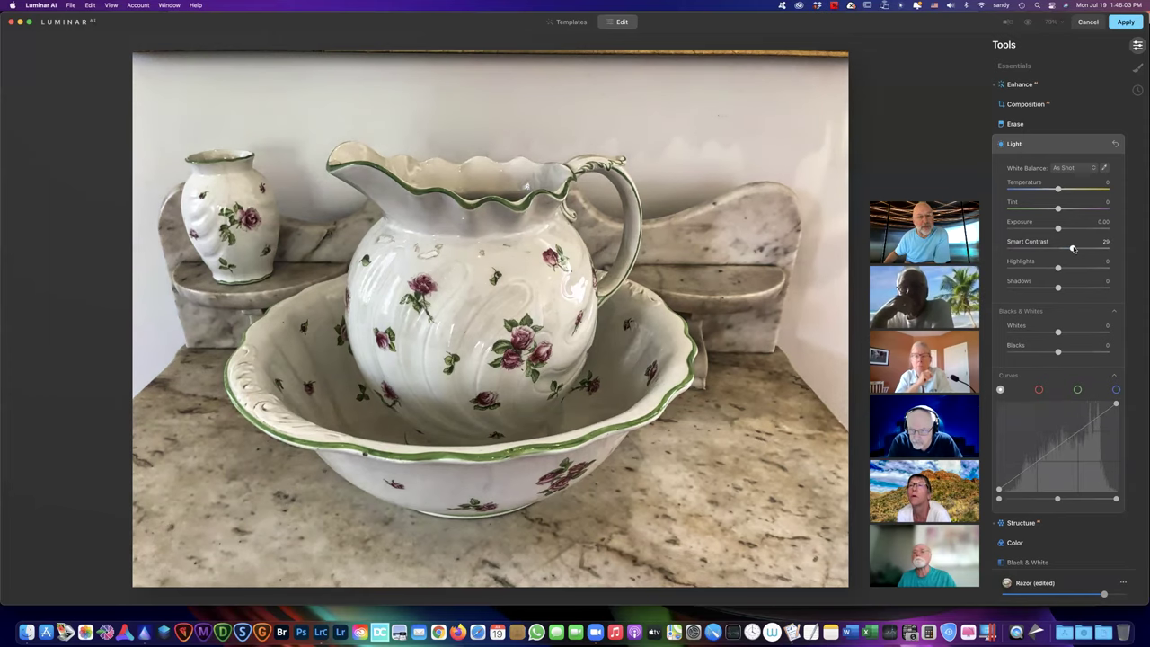
{"action": "left_click", "coordinate": [1066, 249]}
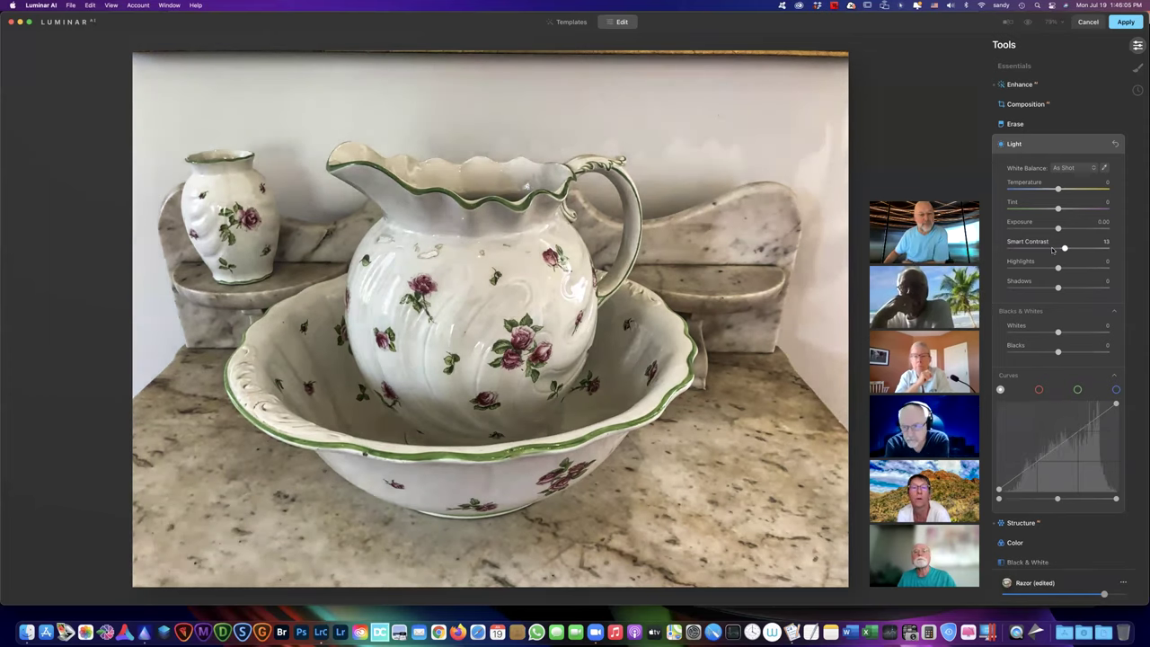
{"action": "left_click_drag", "start_coordinate": [1067, 249], "coordinate": [1048, 251]}
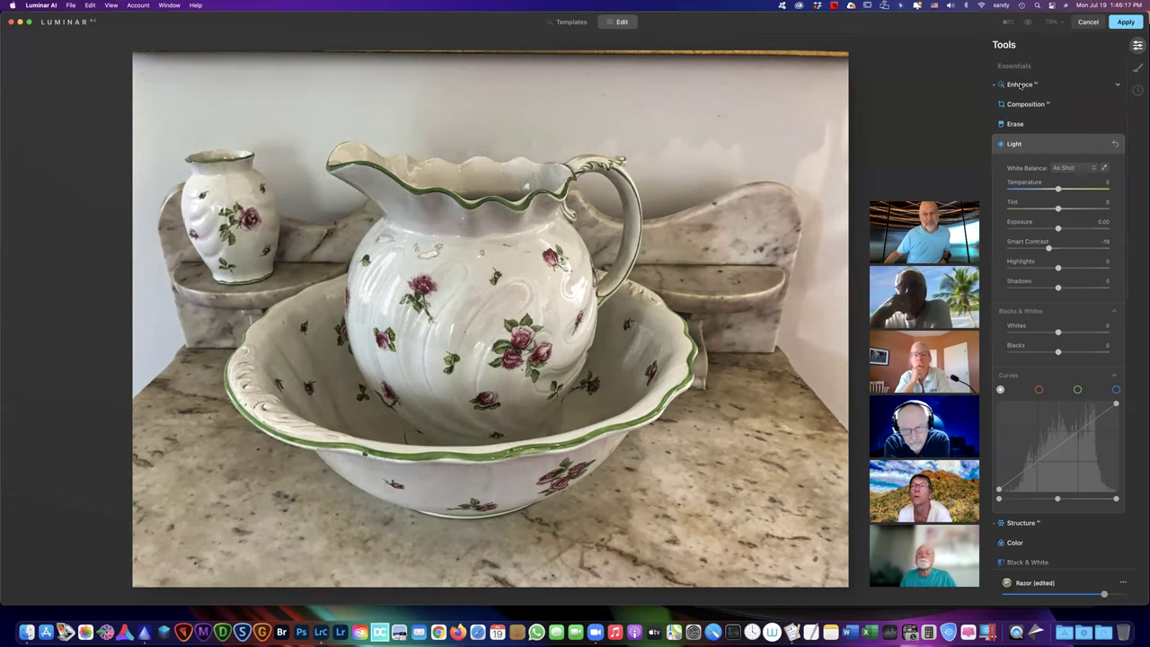
Step: Tune the Enhance Accent amount, comparing the effect off and on
{"action": "left_click", "coordinate": [1020, 85]}
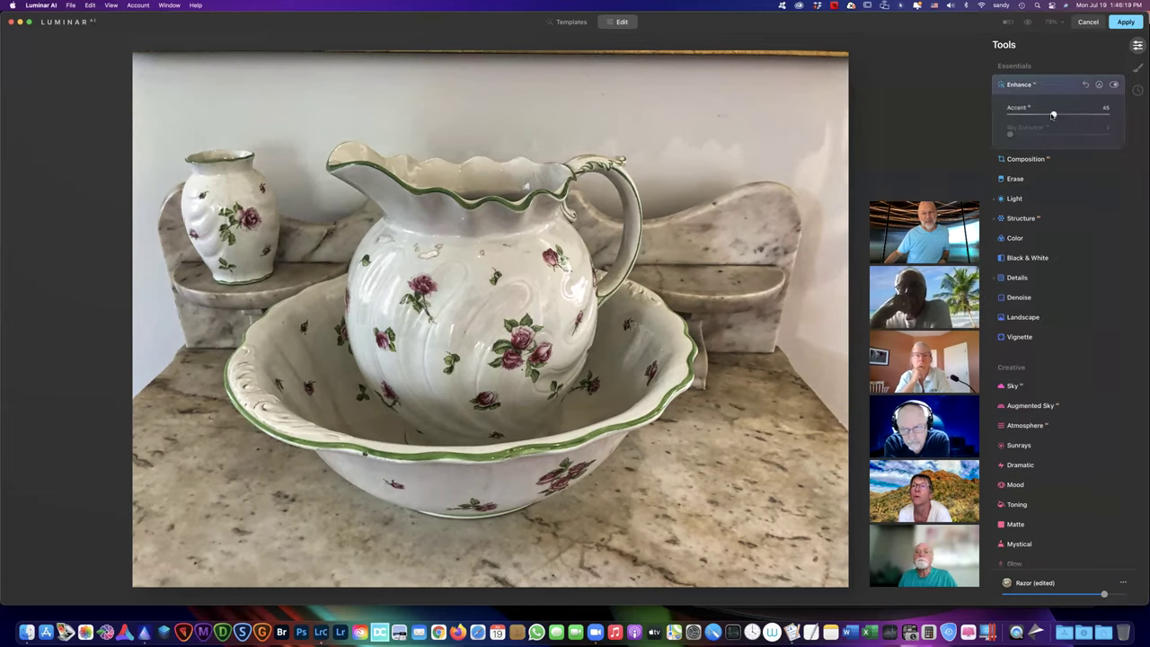
{"action": "left_click_drag", "start_coordinate": [1042, 116], "coordinate": [1039, 116]}
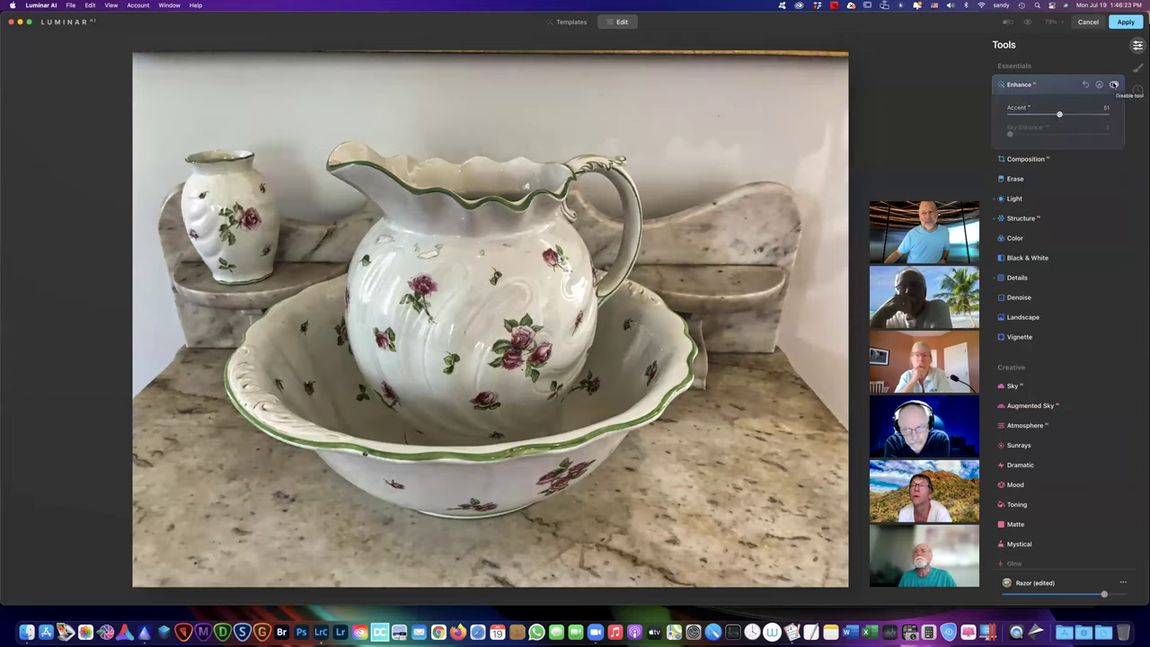
{"action": "left_click", "coordinate": [1114, 84]}
{"action": "left_click", "coordinate": [1114, 84]}
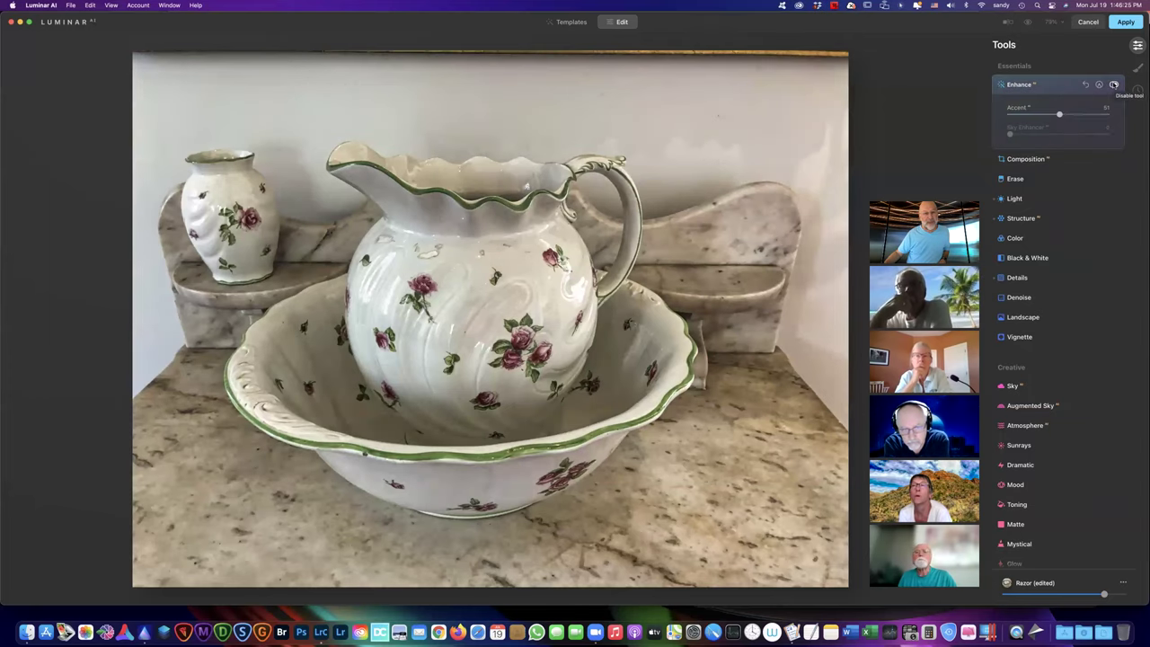
{"action": "left_click", "coordinate": [1114, 84]}
{"action": "left_click", "coordinate": [1114, 84]}
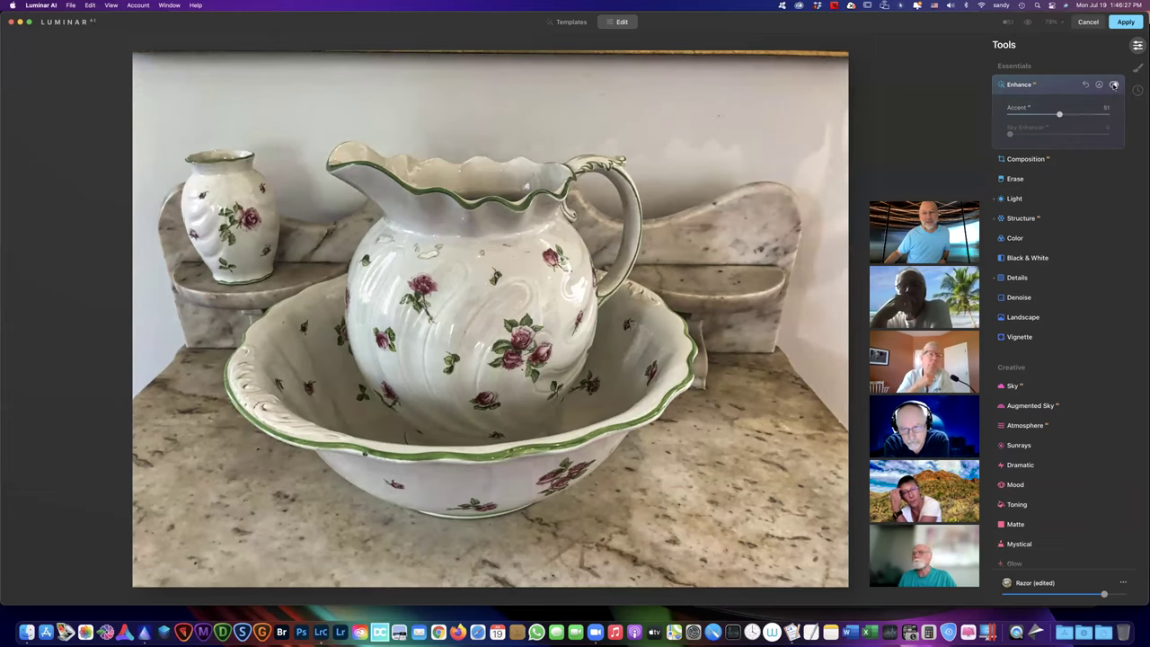
{"action": "left_click_drag", "start_coordinate": [1063, 115], "coordinate": [1073, 115]}
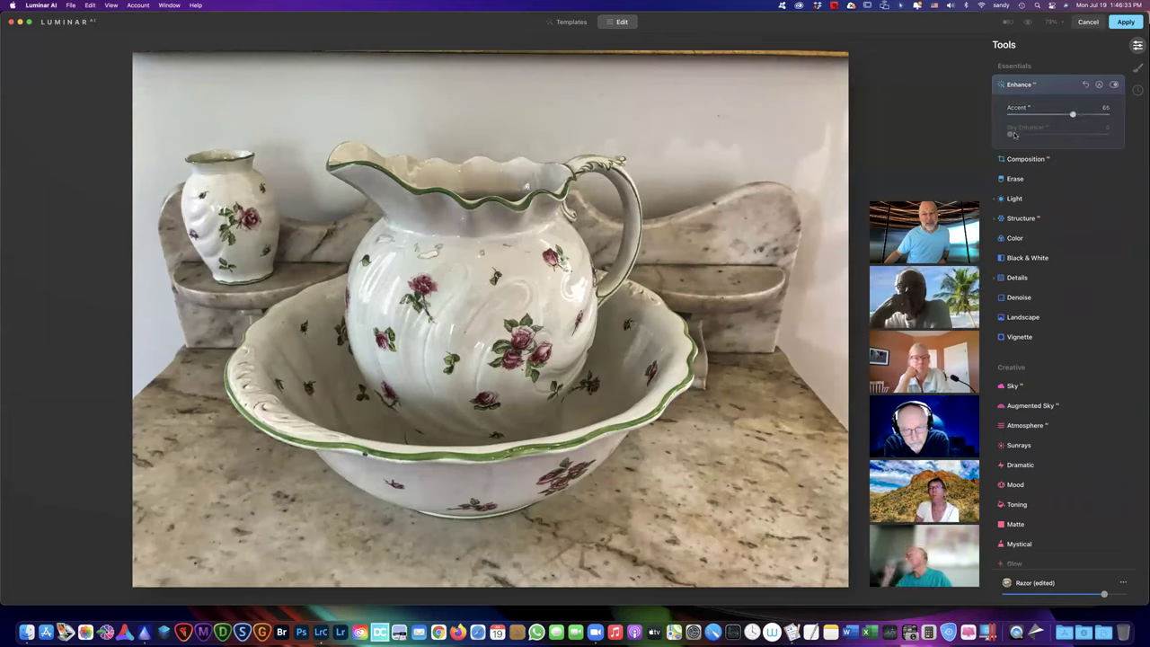
{"action": "scroll", "coordinate": [1072, 301], "scroll_direction": "down", "scroll_amount": 6}
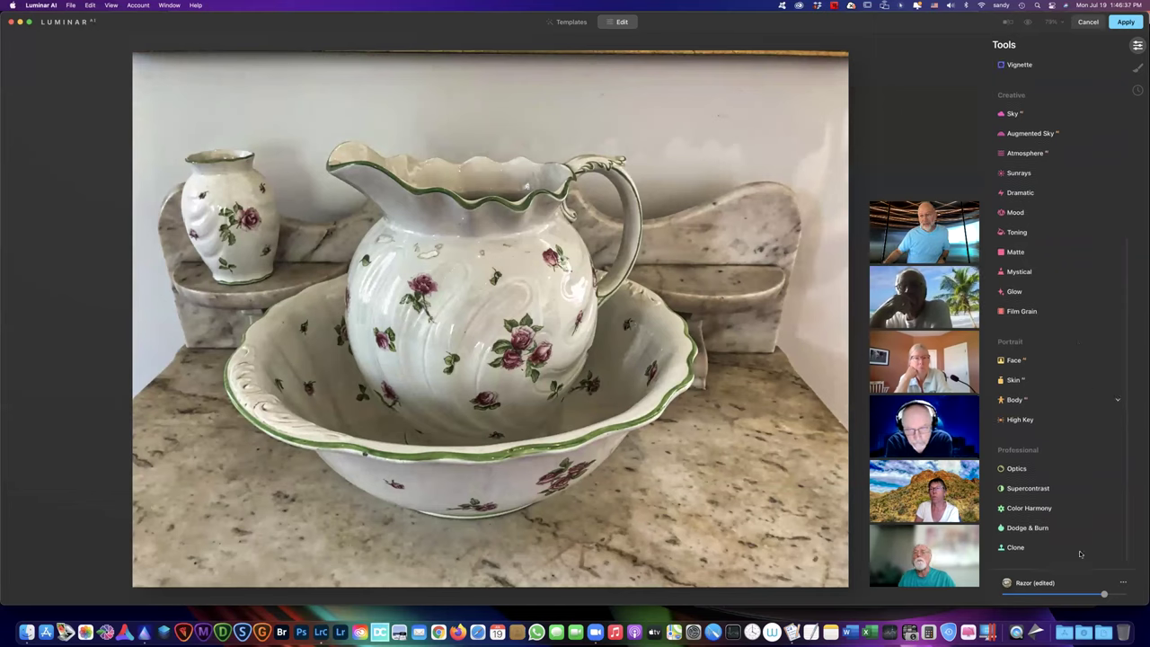
Step: Set Supercontrast: Highlights 42, Midtones 33, Shadows about 49, Shadows Balance 100
{"action": "left_click", "coordinate": [1028, 487]}
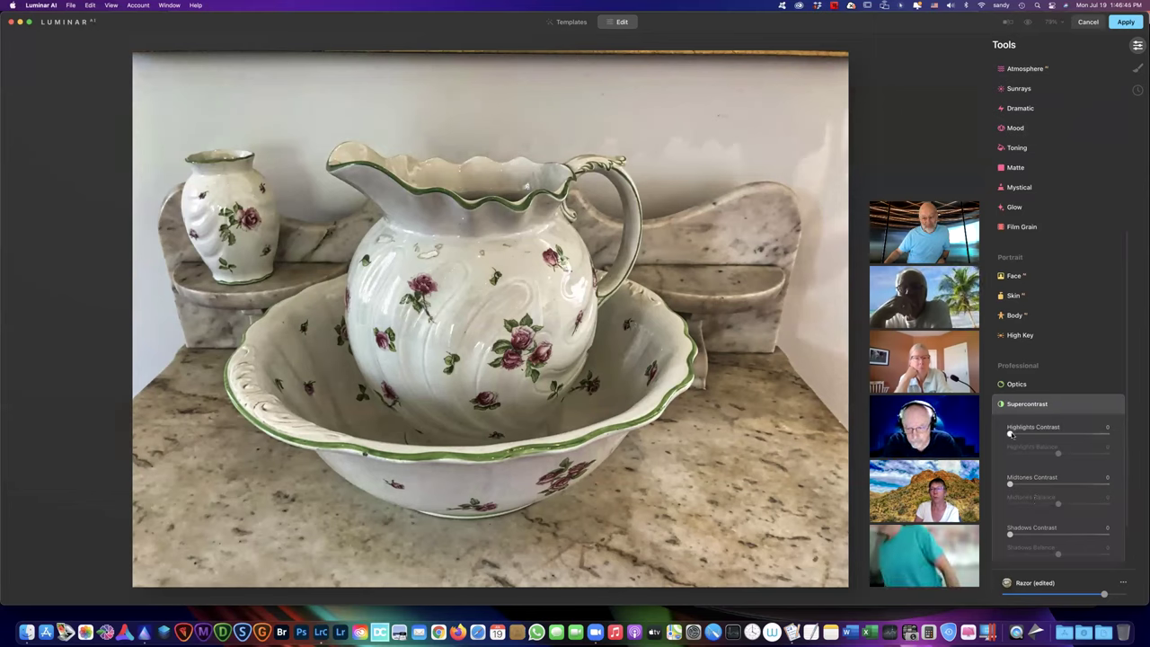
{"action": "left_click_drag", "start_coordinate": [1010, 434], "coordinate": [1074, 454]}
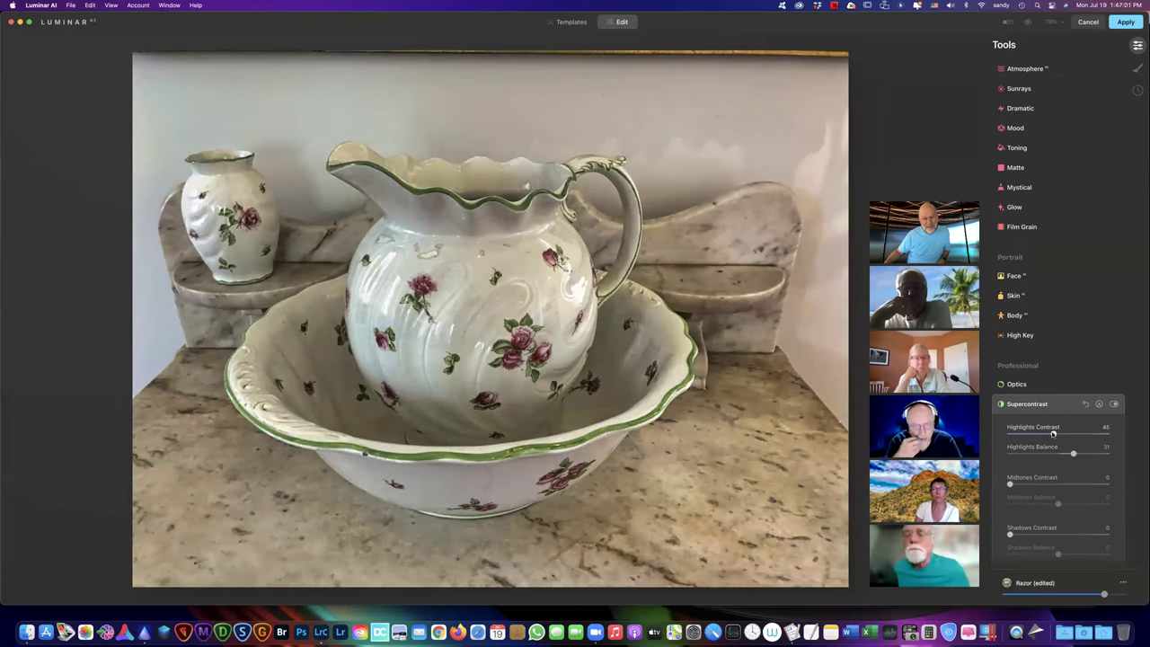
{"action": "left_click_drag", "start_coordinate": [1052, 434], "coordinate": [1050, 434]}
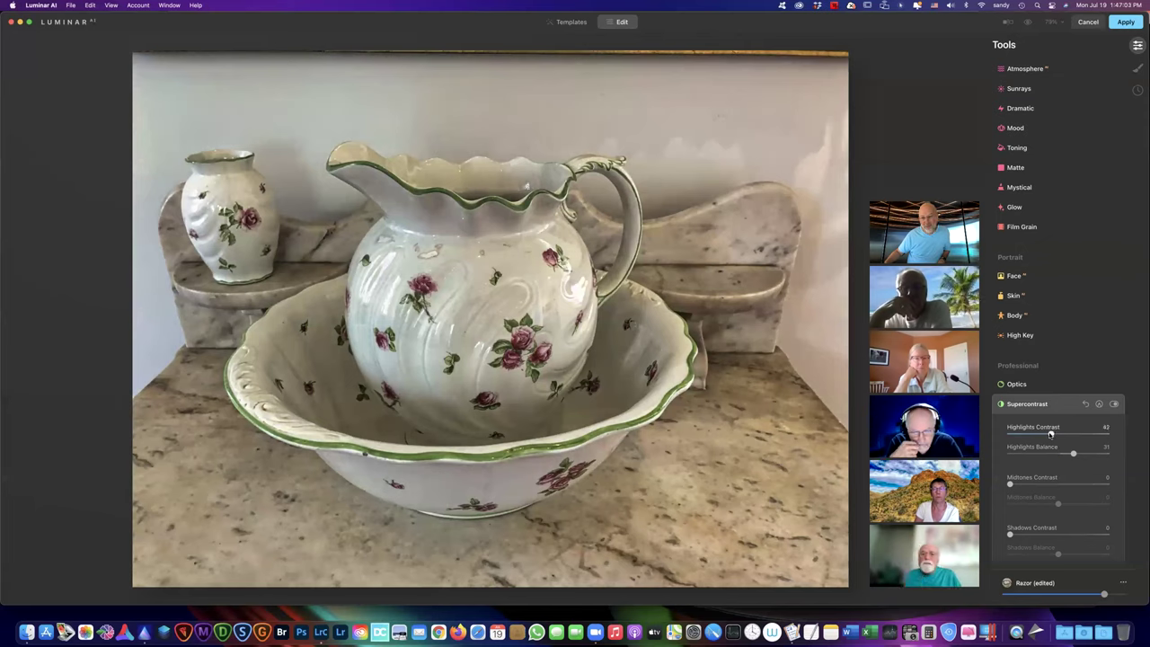
{"action": "left_click_drag", "start_coordinate": [1011, 484], "coordinate": [1058, 504]}
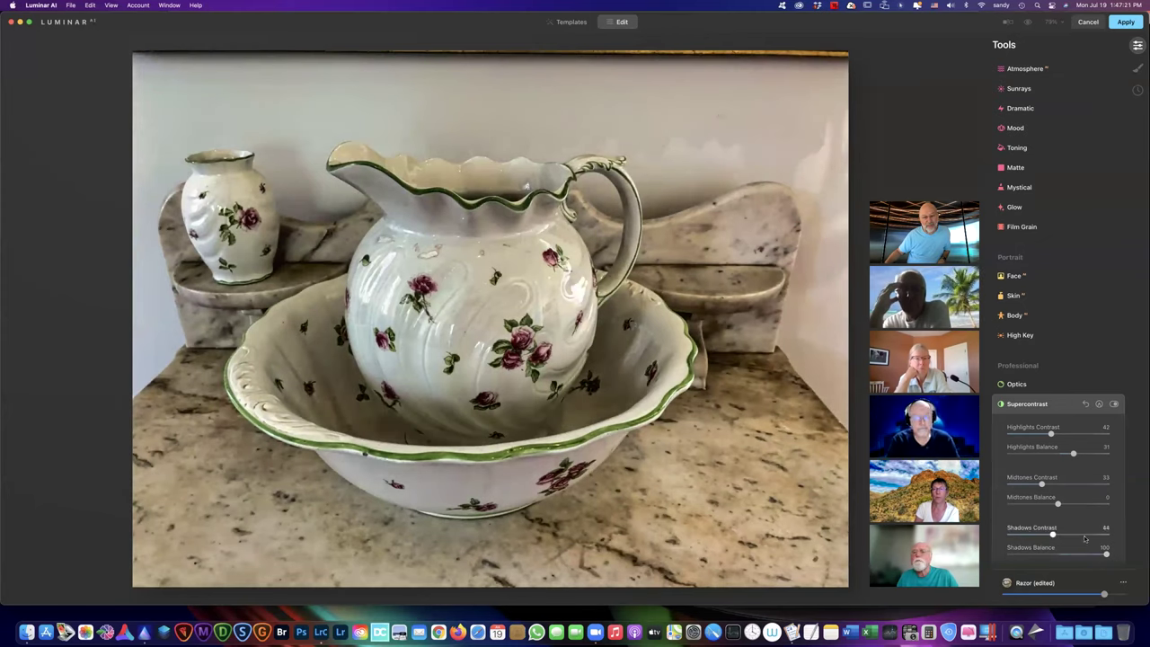
{"action": "left_click_drag", "start_coordinate": [1084, 538], "coordinate": [1072, 538]}
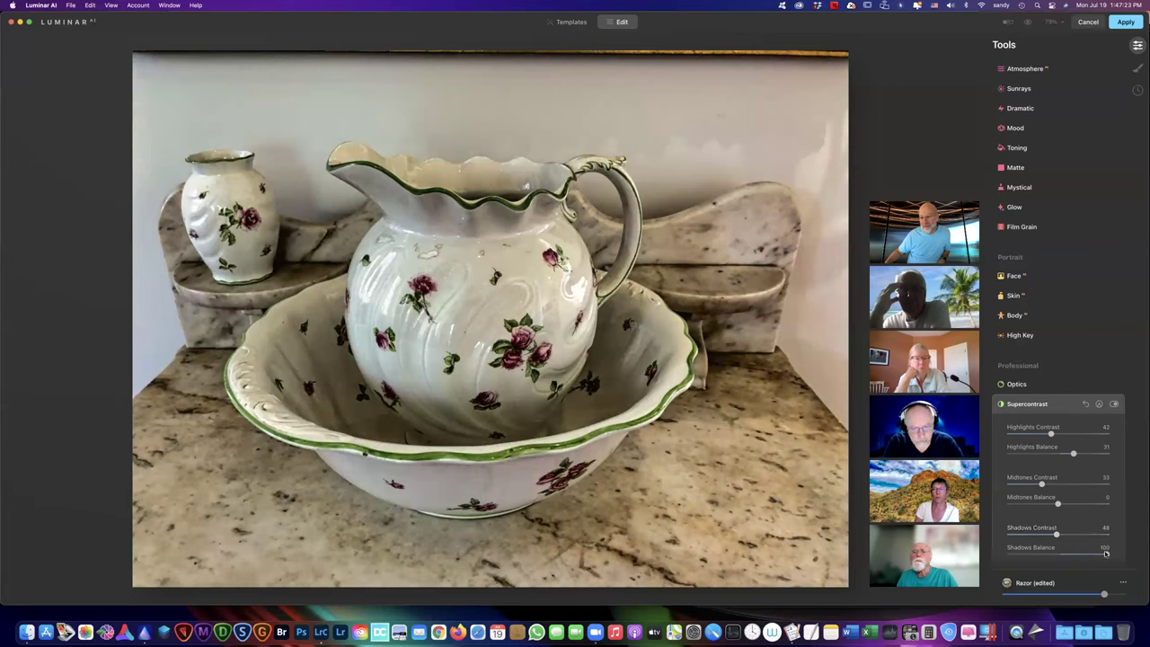
{"action": "left_click_drag", "start_coordinate": [1070, 553], "coordinate": [1121, 550]}
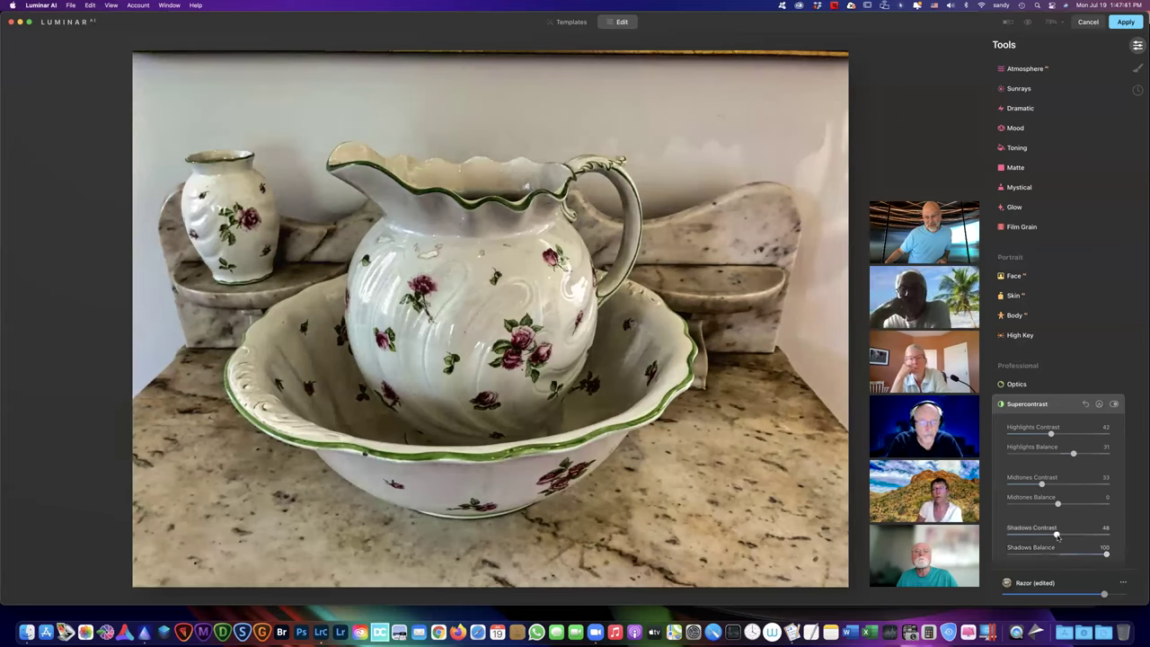
{"action": "left_click_drag", "start_coordinate": [1056, 535], "coordinate": [1064, 537]}
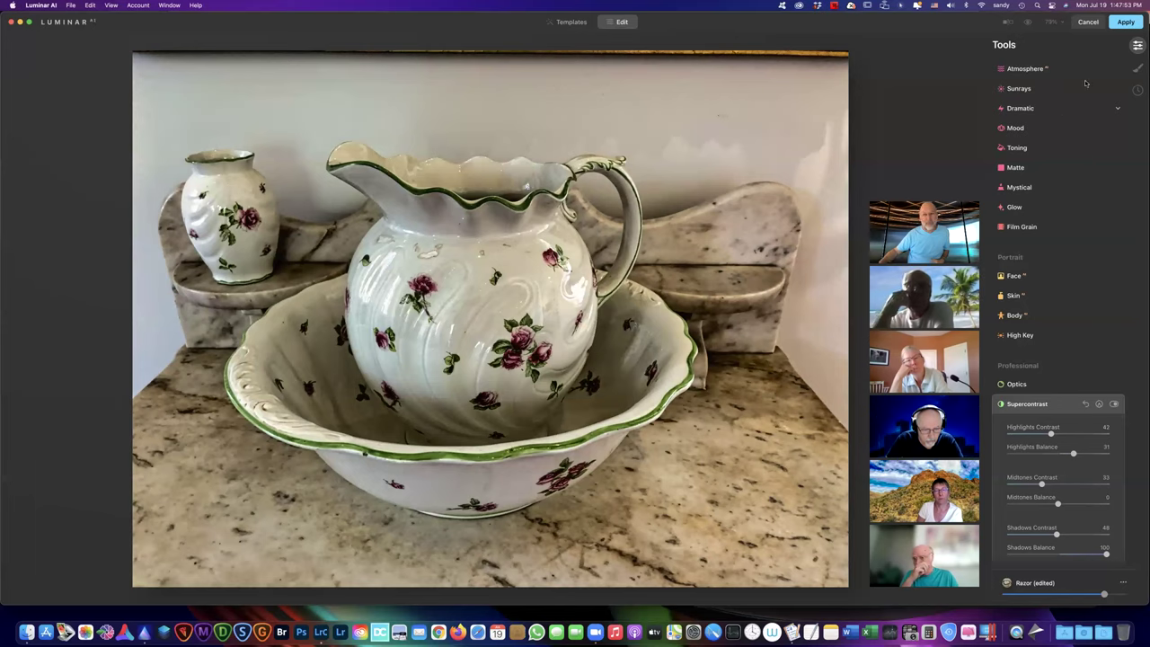
Step: Glance at the original, then collapse Supercontrast and return to the top of Tools
{"action": "left_click", "coordinate": [1028, 24]}
{"action": "left_click", "coordinate": [1028, 25]}
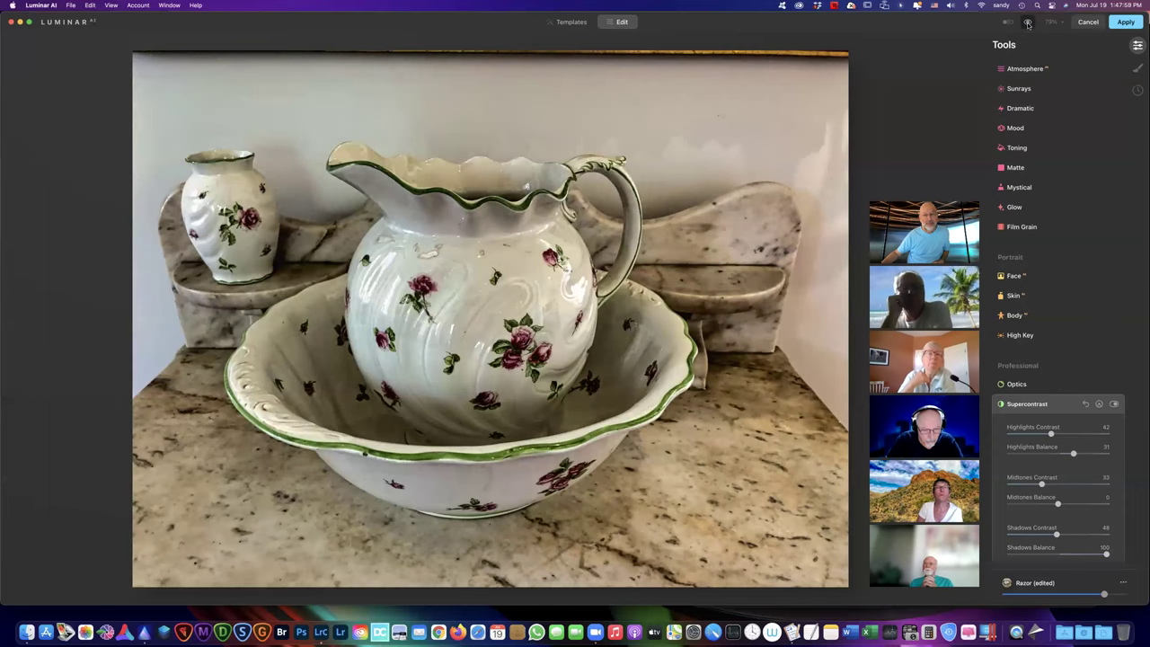
{"action": "left_click", "coordinate": [1026, 403]}
{"action": "scroll", "coordinate": [1056, 270], "scroll_direction": "up", "scroll_amount": 5}
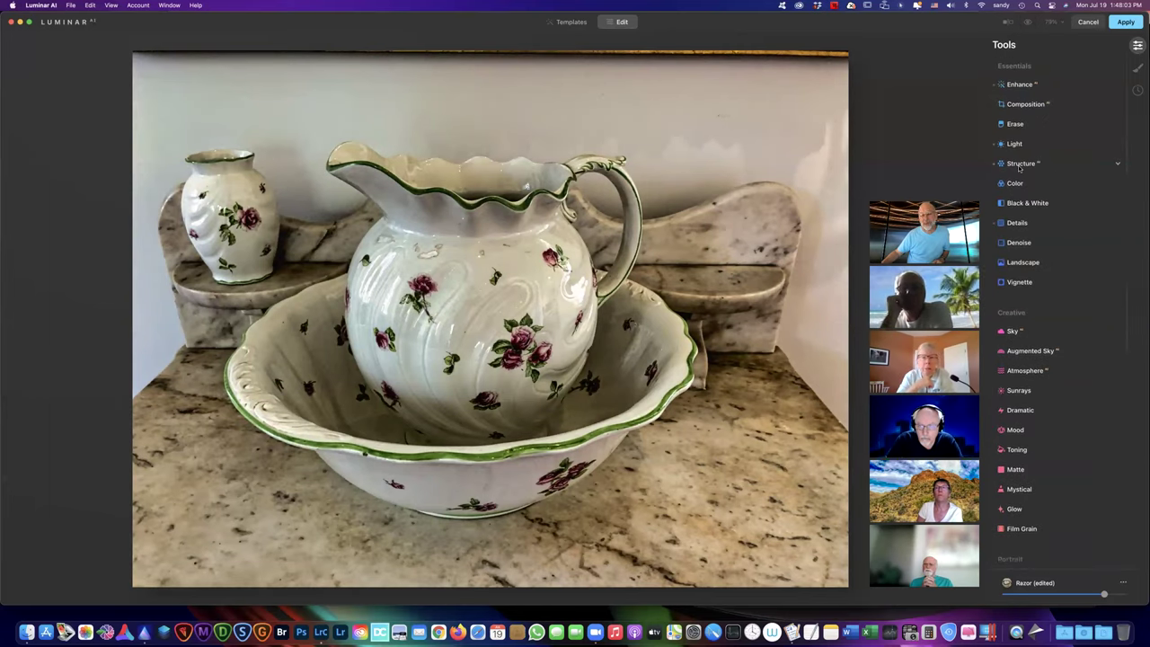
Step: Compare the edit with the original using the split Before/After view and its divider
{"action": "left_click", "coordinate": [1027, 24]}
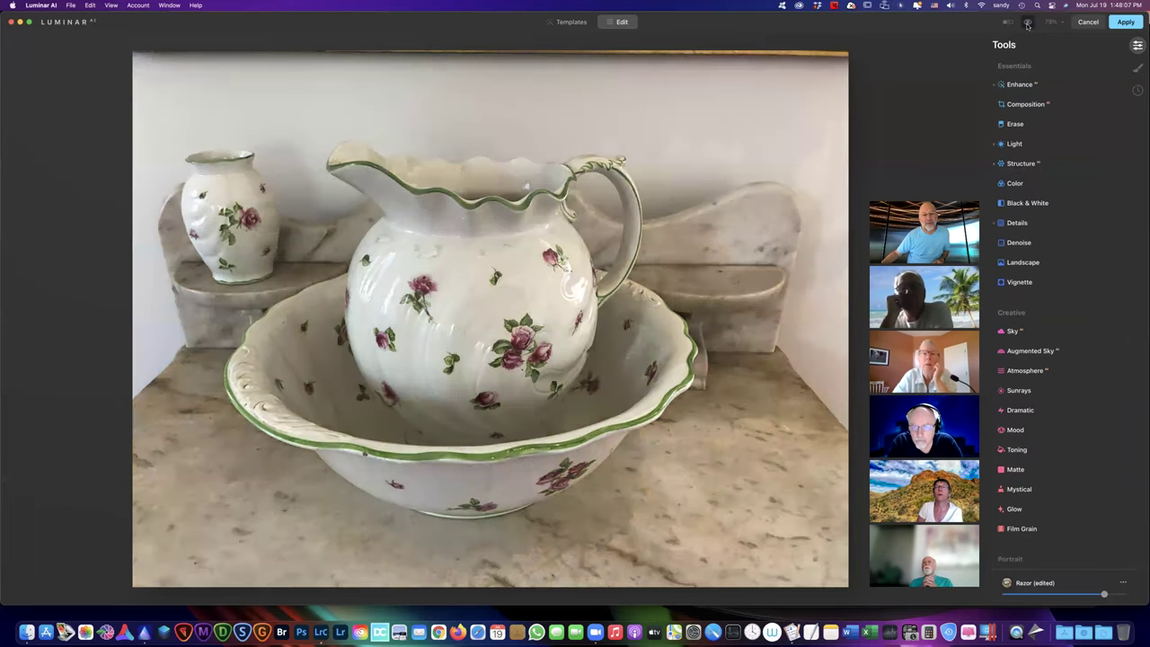
{"action": "left_click", "coordinate": [1027, 24]}
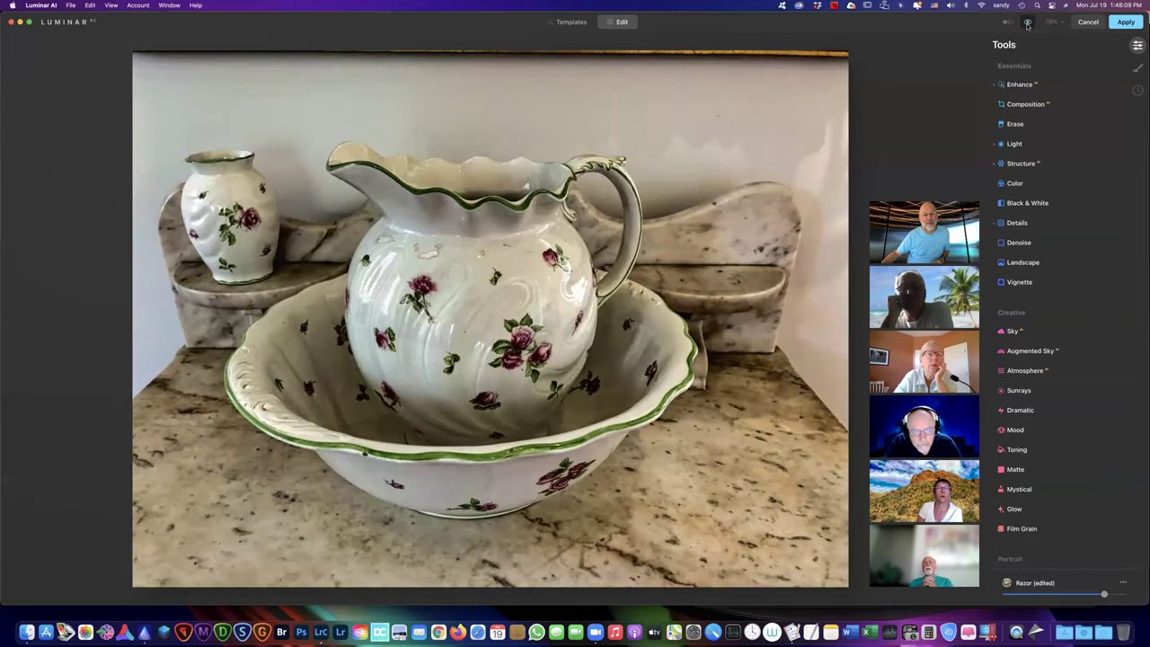
{"action": "left_click", "coordinate": [1008, 21]}
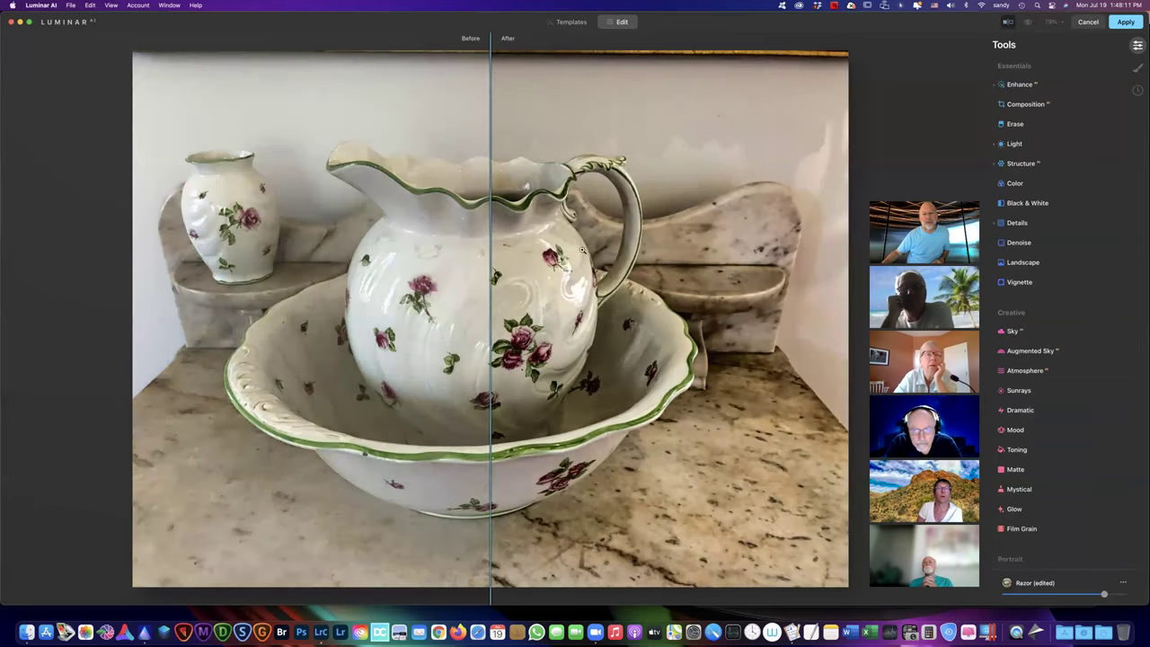
{"action": "left_click_drag", "start_coordinate": [695, 241], "coordinate": [259, 203]}
{"action": "left_click", "coordinate": [1008, 21]}
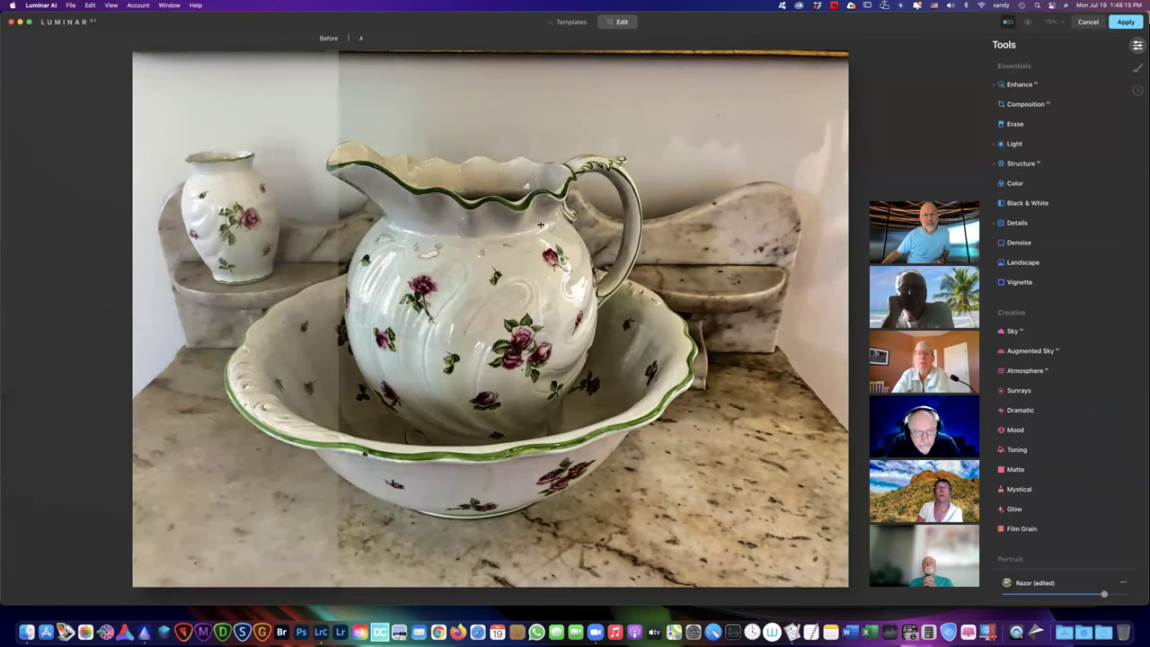
{"action": "left_click", "coordinate": [1008, 22]}
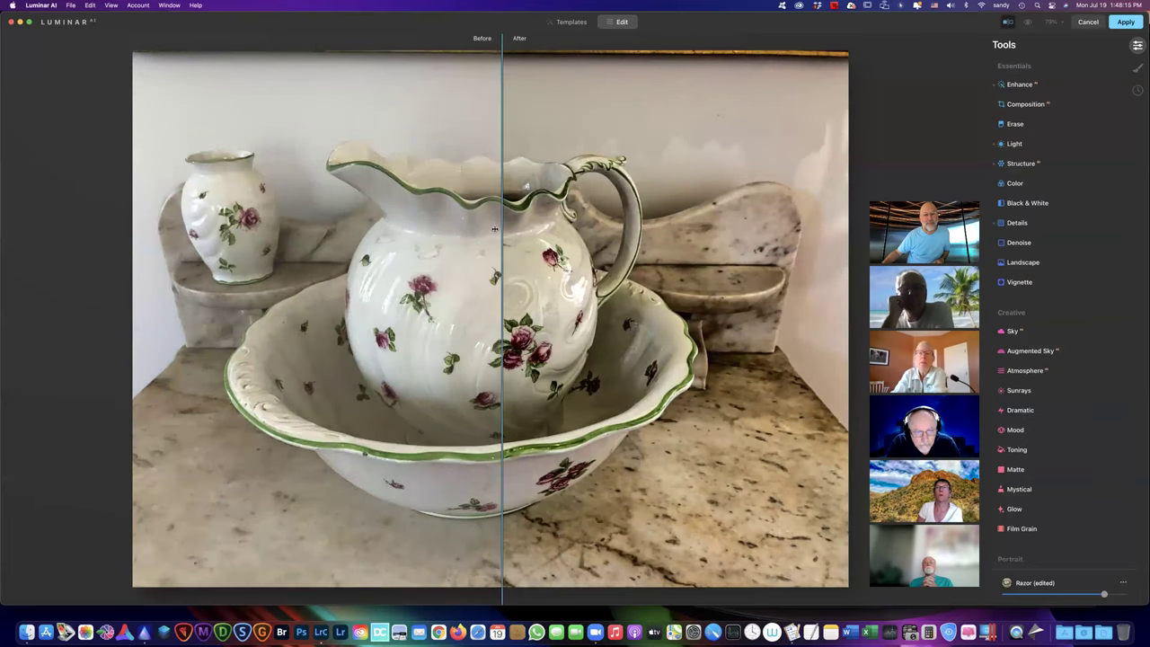
{"action": "left_click", "coordinate": [1027, 22]}
{"action": "left_click", "coordinate": [1027, 24]}
{"action": "left_click", "coordinate": [1027, 24]}
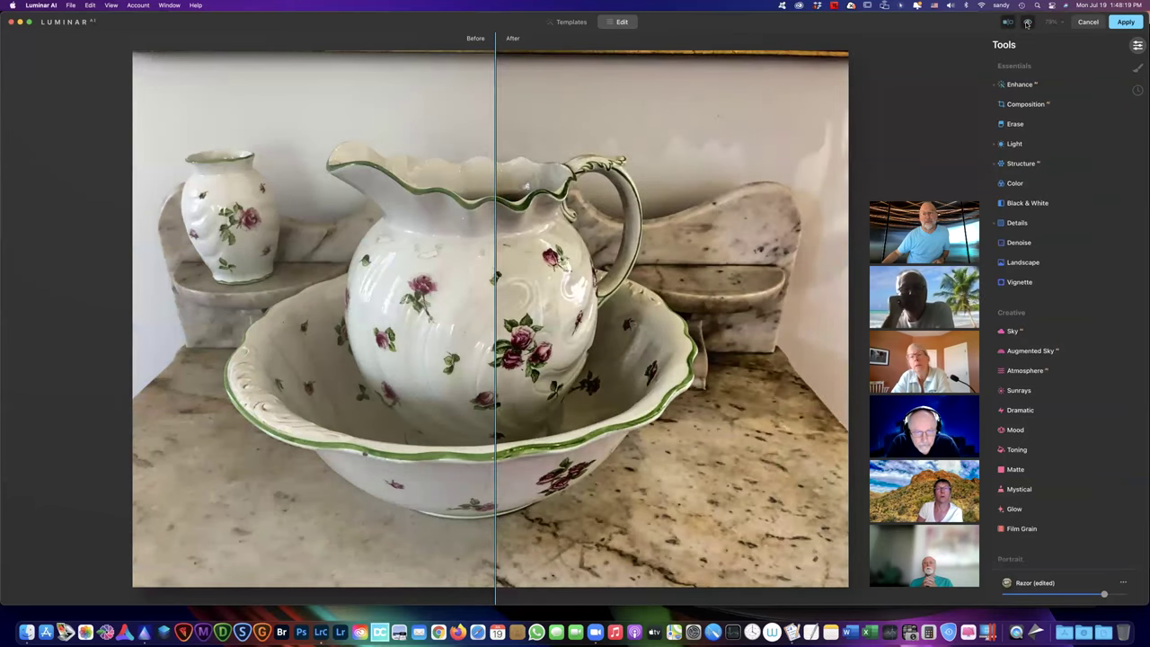
{"action": "left_click", "coordinate": [1007, 21]}
{"action": "left_click", "coordinate": [1025, 24]}
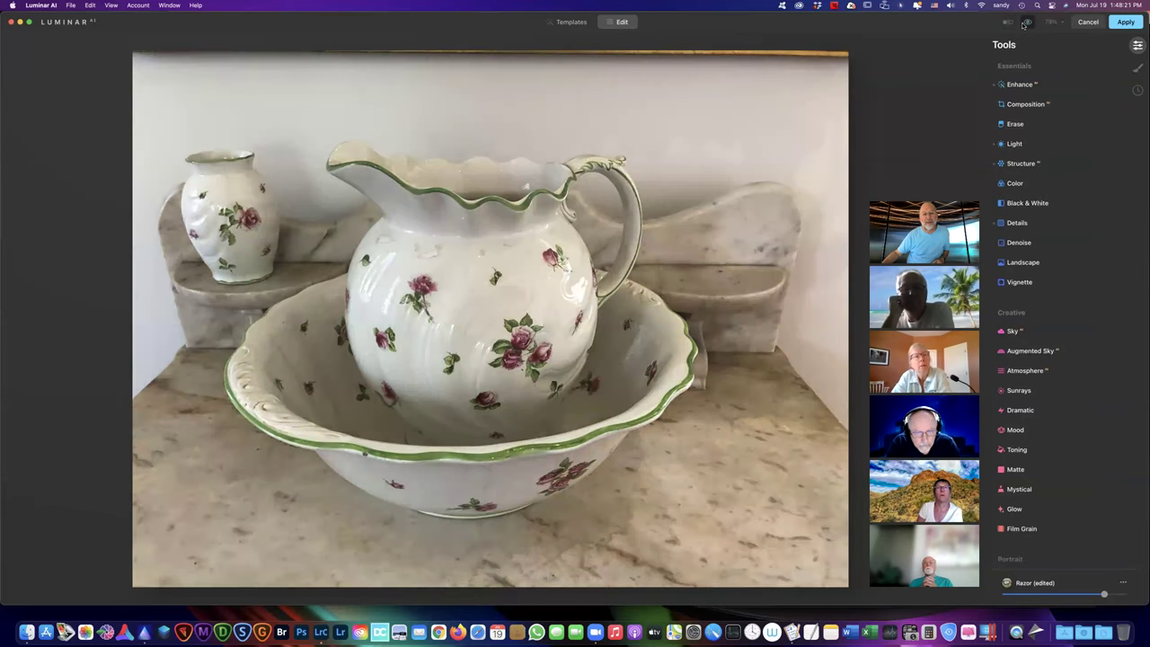
{"action": "left_click", "coordinate": [1025, 23]}
{"action": "left_click", "coordinate": [1025, 24]}
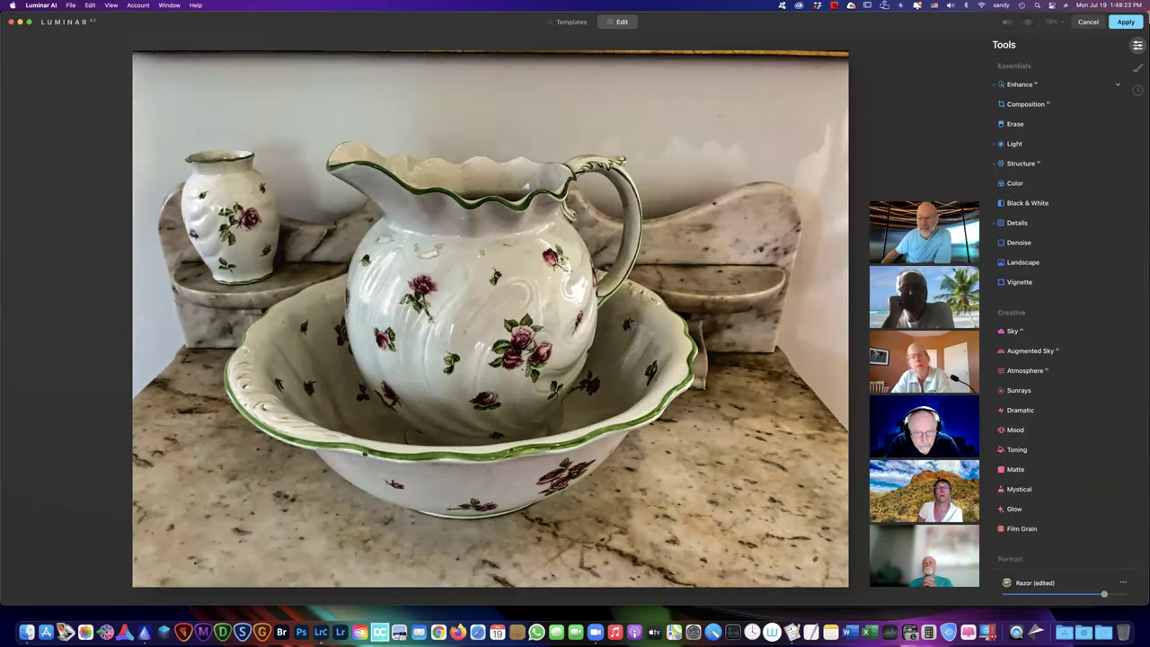
Step: Lower Structure Amount to 10 and expand the Details tool's sliders
{"action": "left_click", "coordinate": [1024, 164]}
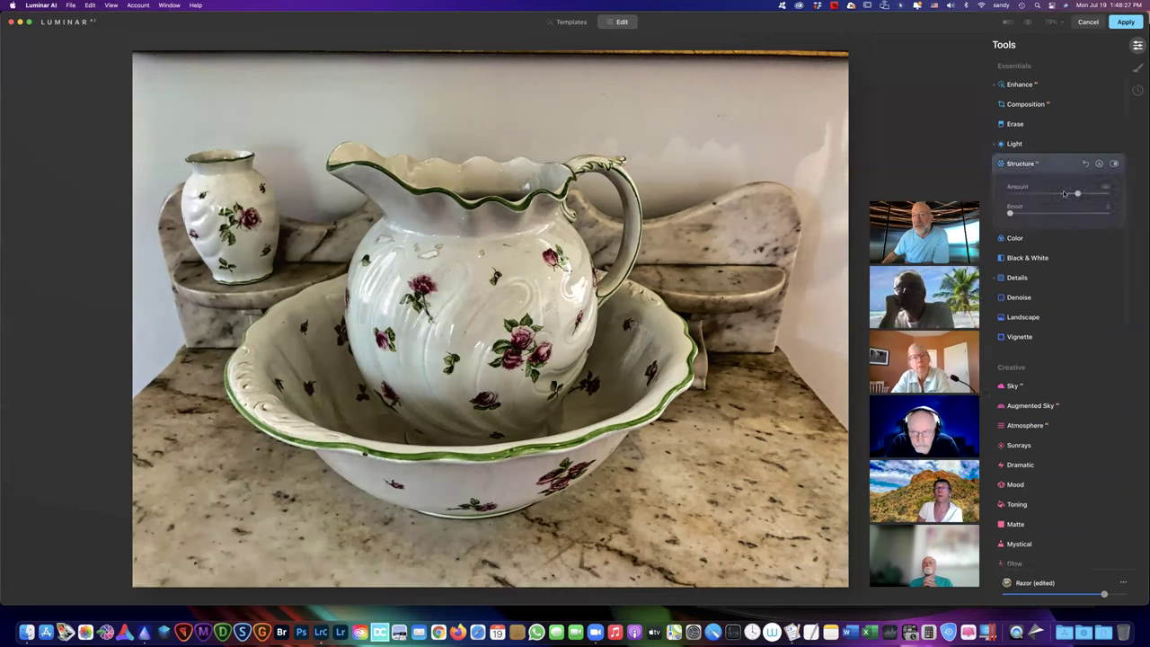
{"action": "left_click_drag", "start_coordinate": [1079, 195], "coordinate": [1097, 197]}
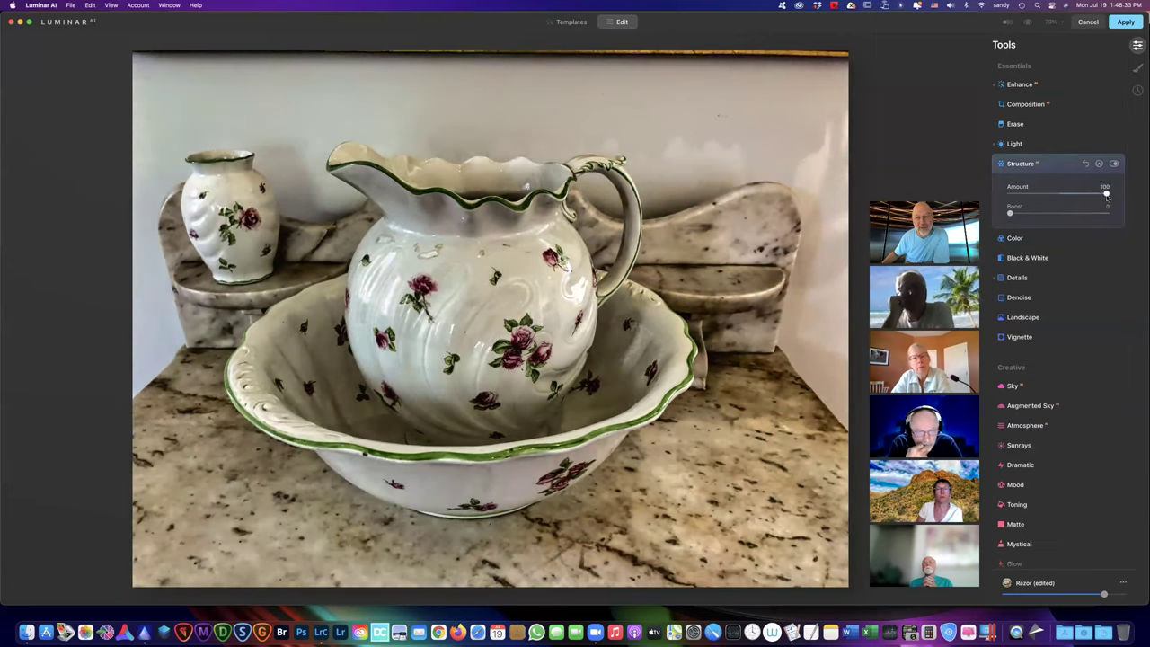
{"action": "left_click_drag", "start_coordinate": [1056, 196], "coordinate": [1067, 196]}
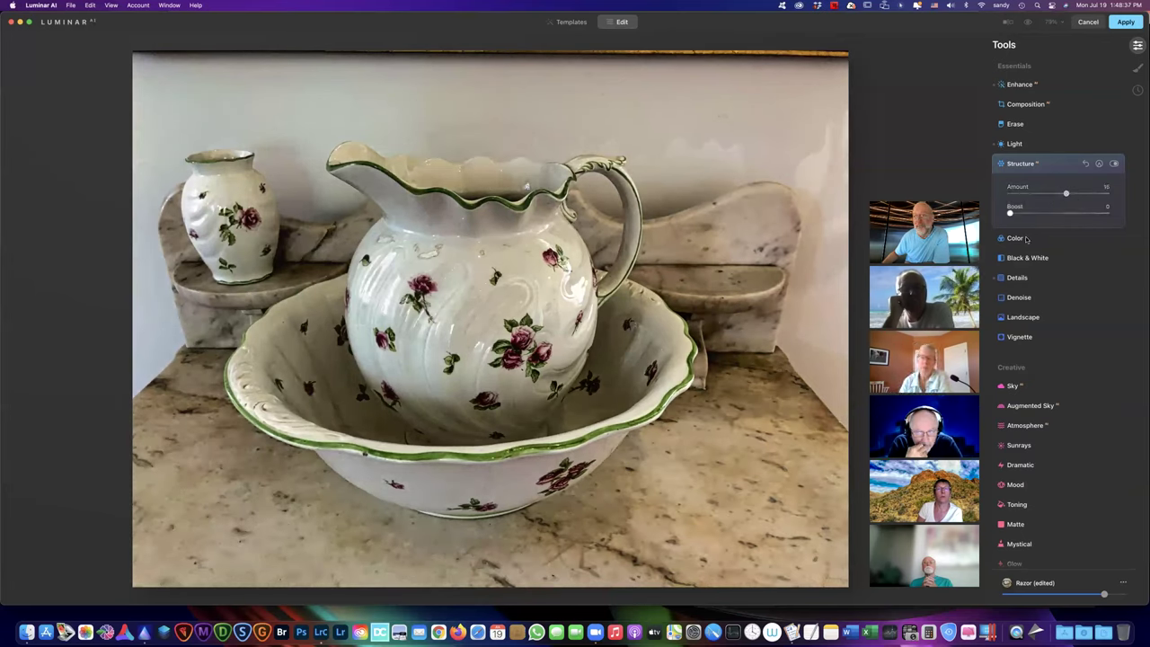
{"action": "left_click", "coordinate": [1017, 277]}
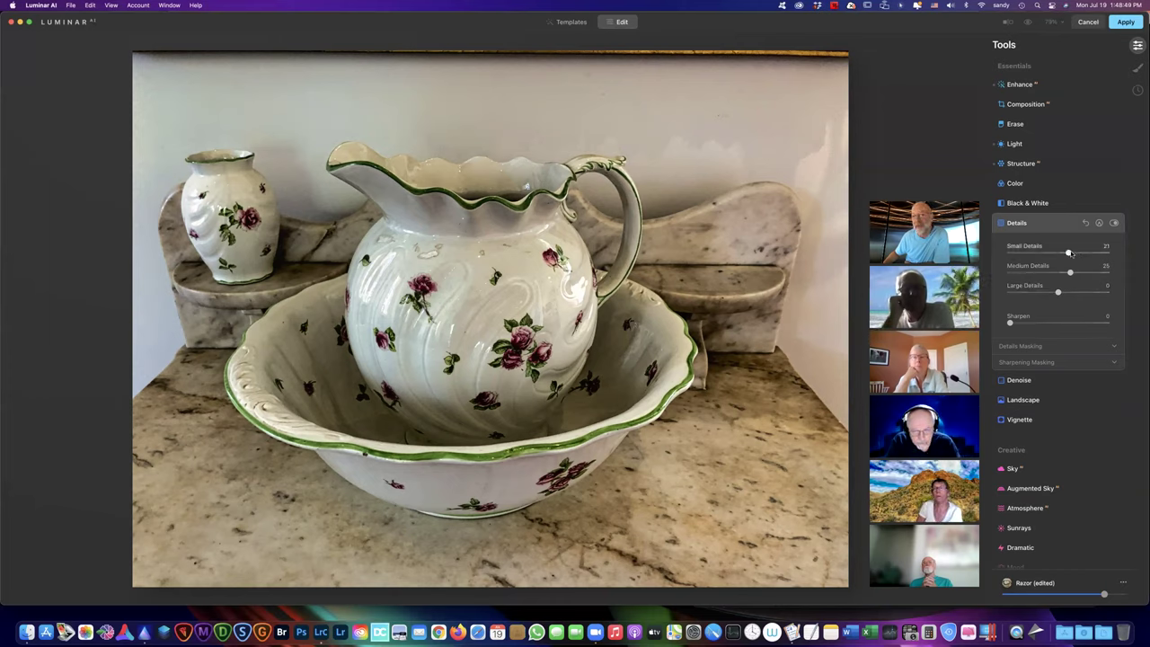
Step: Set Details to Small 16, Medium 86 and Large 29
{"action": "left_click_drag", "start_coordinate": [1071, 254], "coordinate": [1066, 253]}
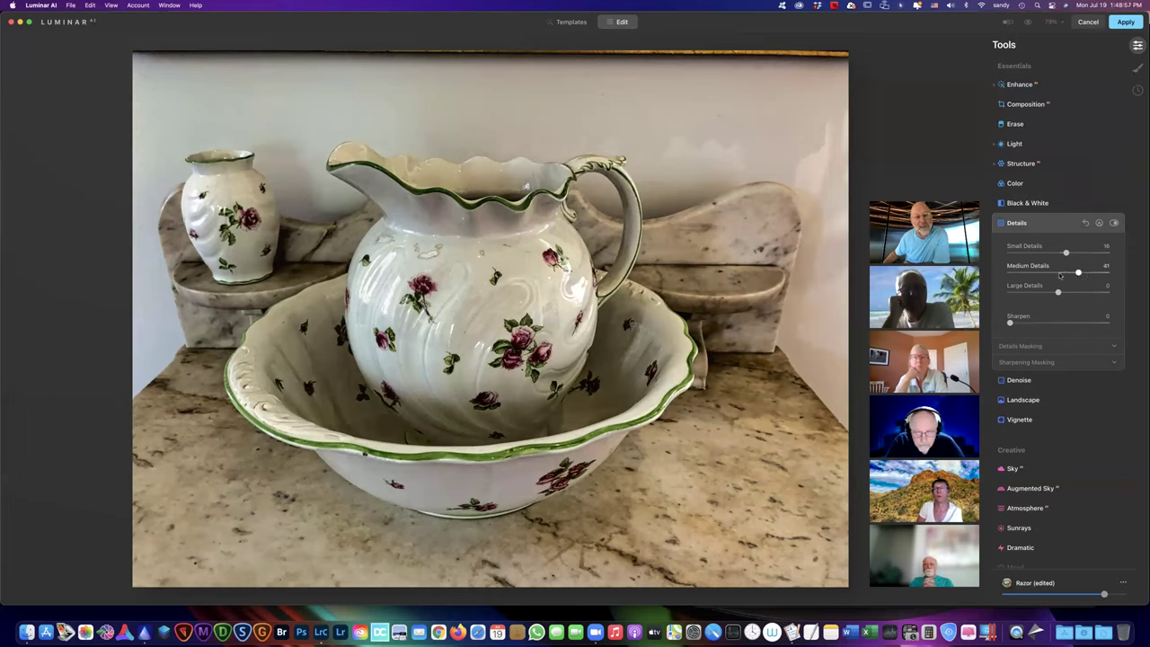
{"action": "double_click", "coordinate": [1088, 276]}
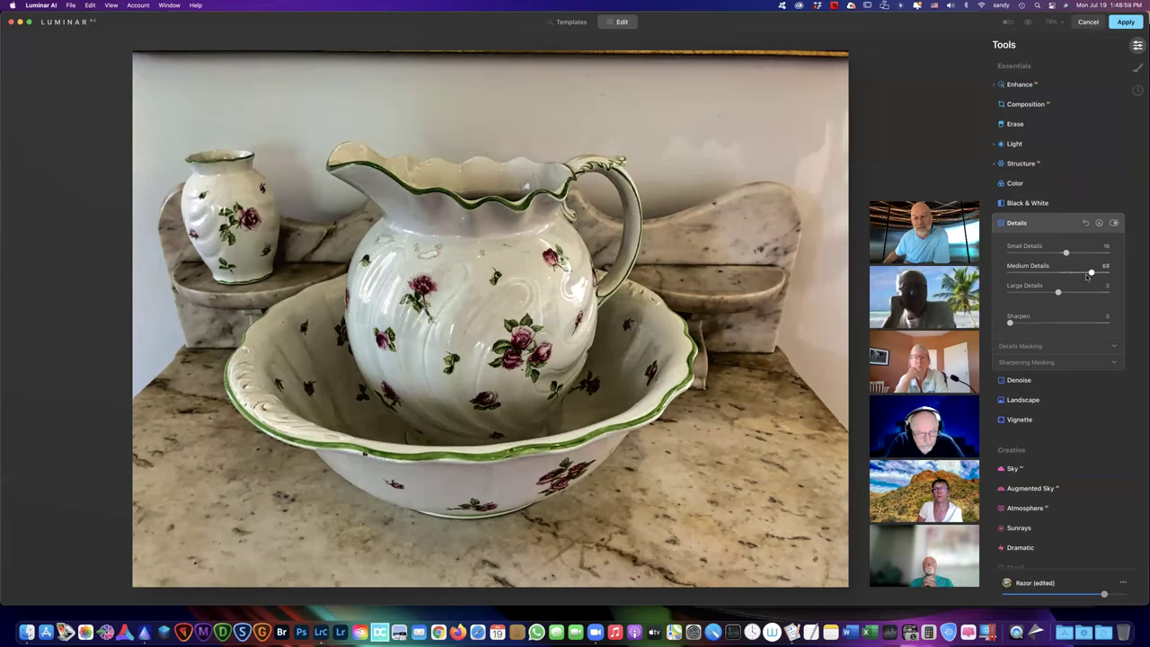
{"action": "left_click_drag", "start_coordinate": [1087, 277], "coordinate": [1083, 274]}
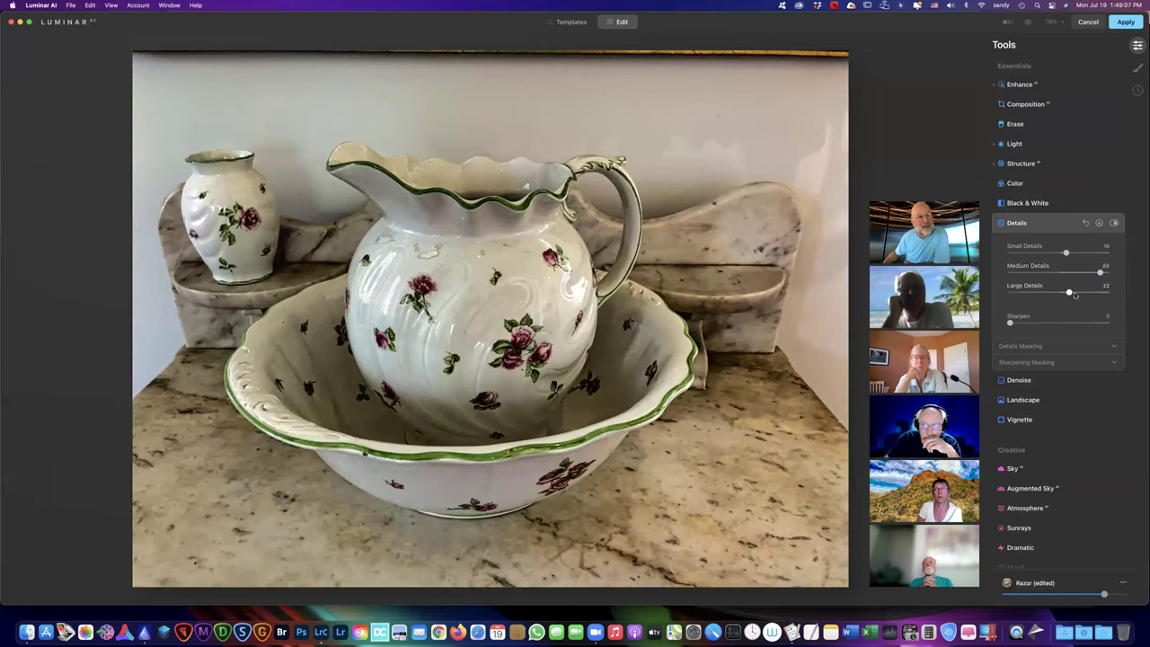
{"action": "left_click_drag", "start_coordinate": [1074, 293], "coordinate": [1073, 292]}
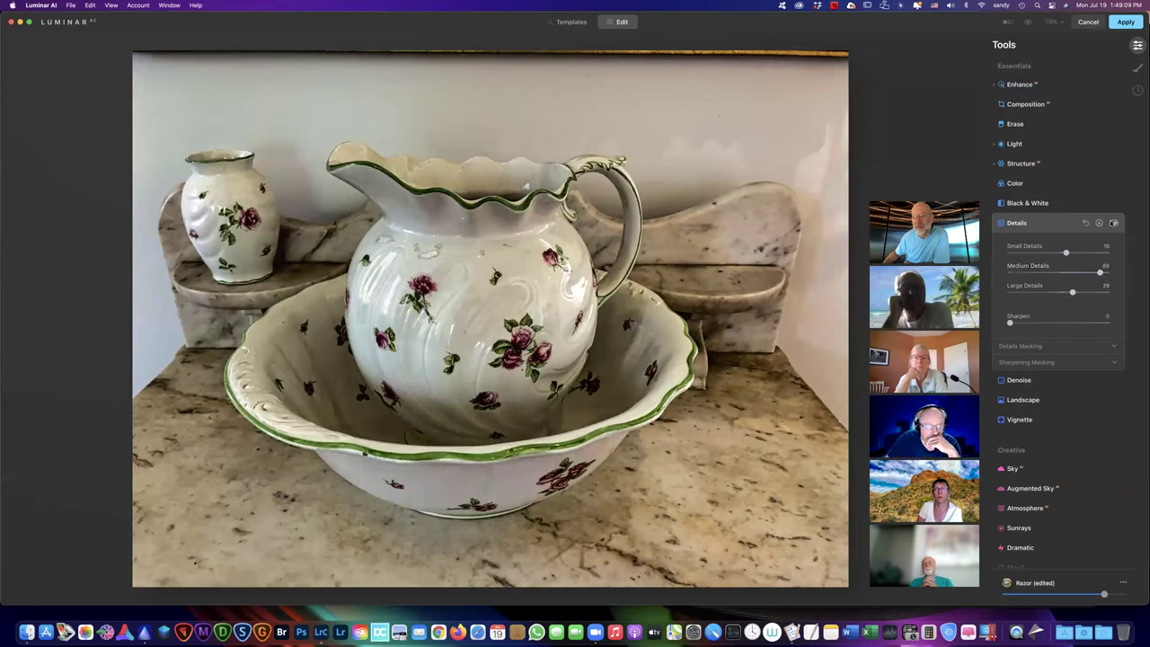
Step: Toggle the Details tool off and on to compare its effect
{"action": "left_click", "coordinate": [1113, 223]}
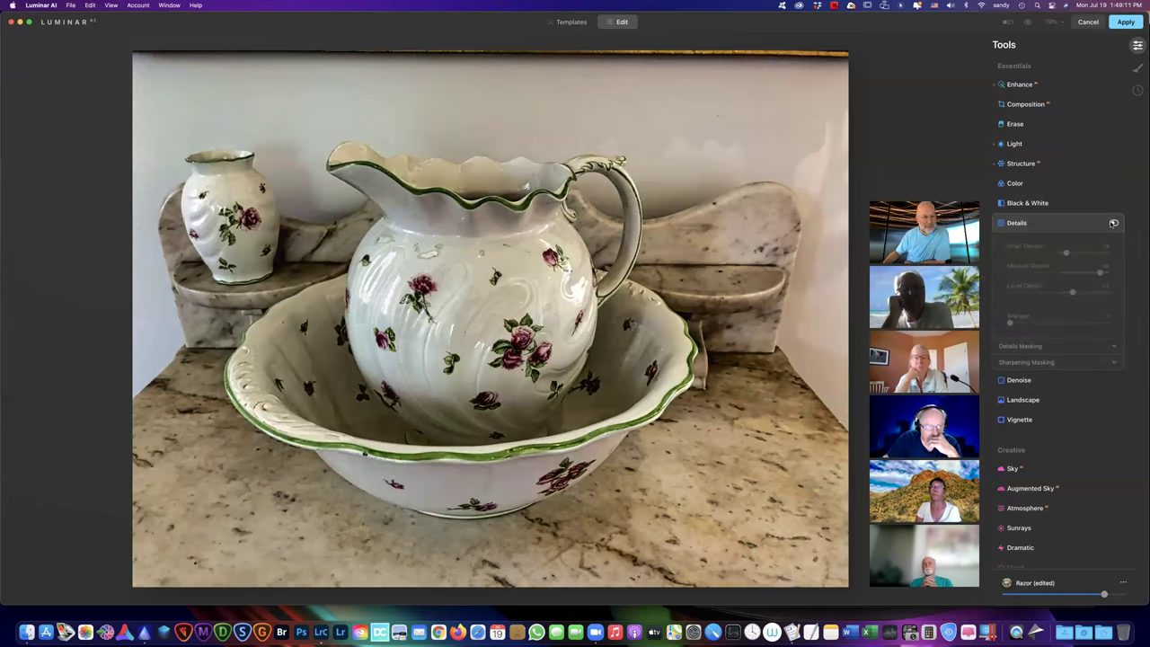
{"action": "left_click", "coordinate": [1113, 223]}
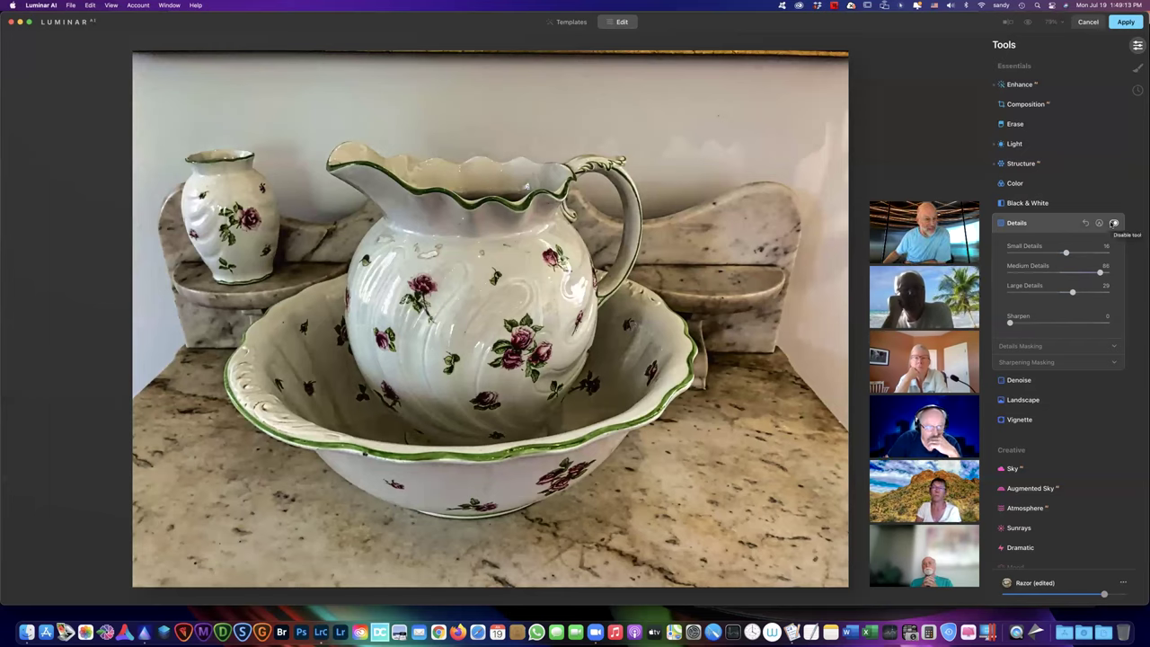
{"action": "left_click", "coordinate": [1113, 223]}
{"action": "left_click", "coordinate": [1113, 223]}
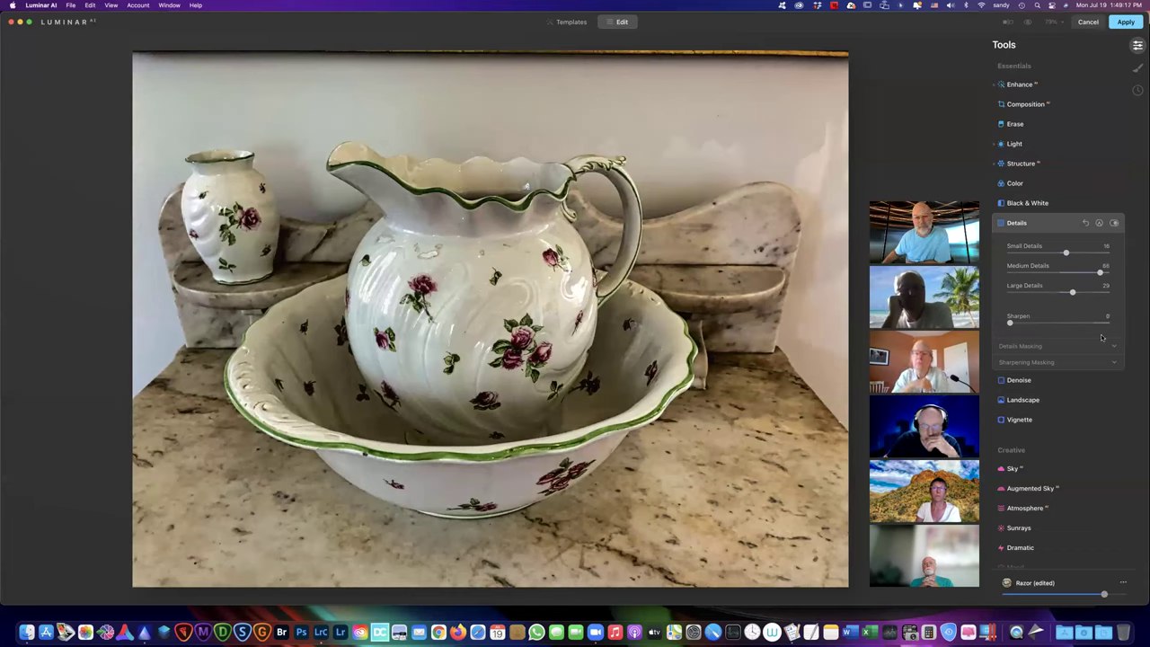
Step: Add a vignette: Amount -64, Size 36, Roundness -20, Feather 29, Inner Light 20
{"action": "scroll", "coordinate": [1095, 399], "scroll_direction": "down", "scroll_amount": 1}
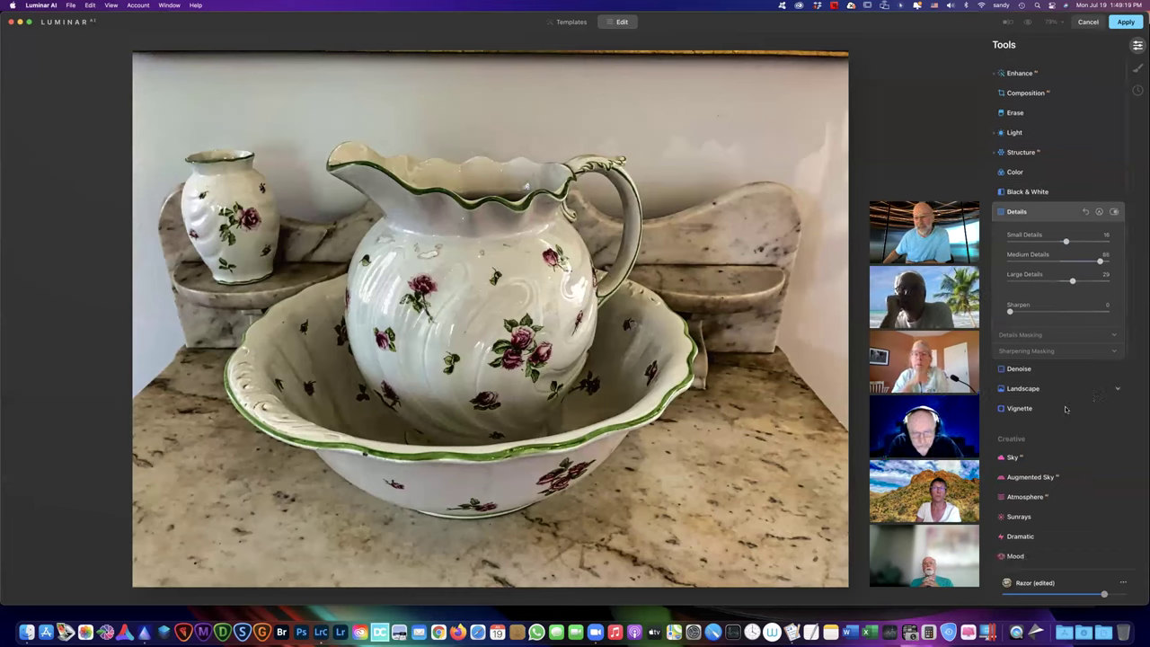
{"action": "left_click", "coordinate": [1022, 409]}
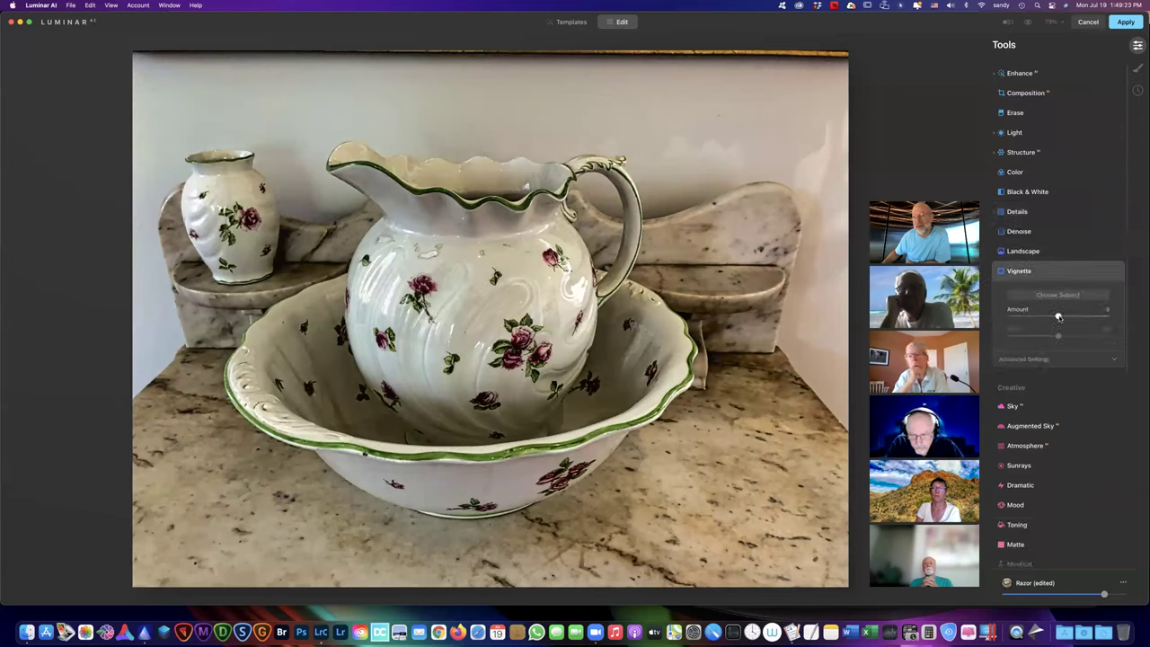
{"action": "left_click", "coordinate": [1112, 361]}
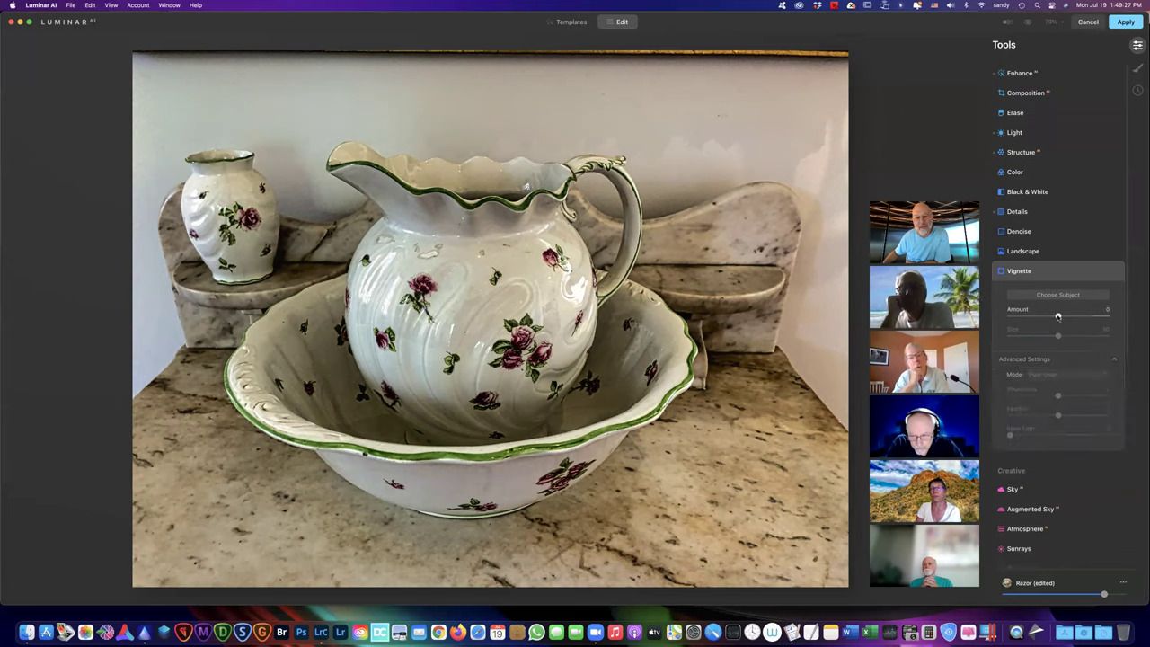
{"action": "left_click_drag", "start_coordinate": [1058, 316], "coordinate": [1029, 317]}
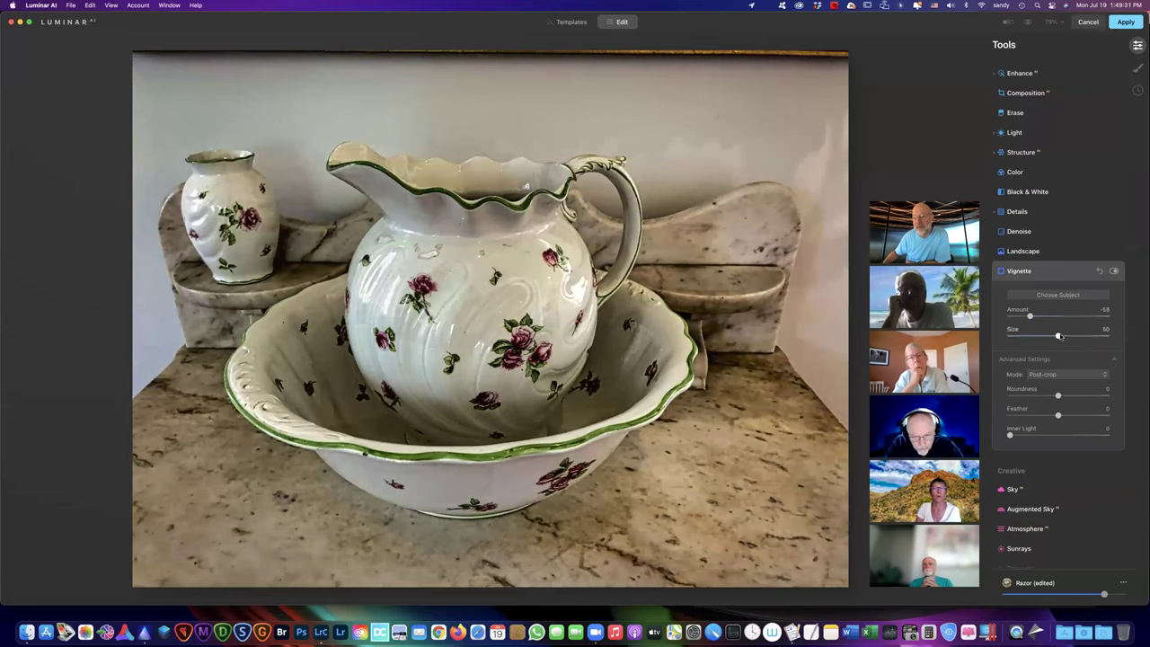
{"action": "left_click_drag", "start_coordinate": [1057, 336], "coordinate": [1045, 336]}
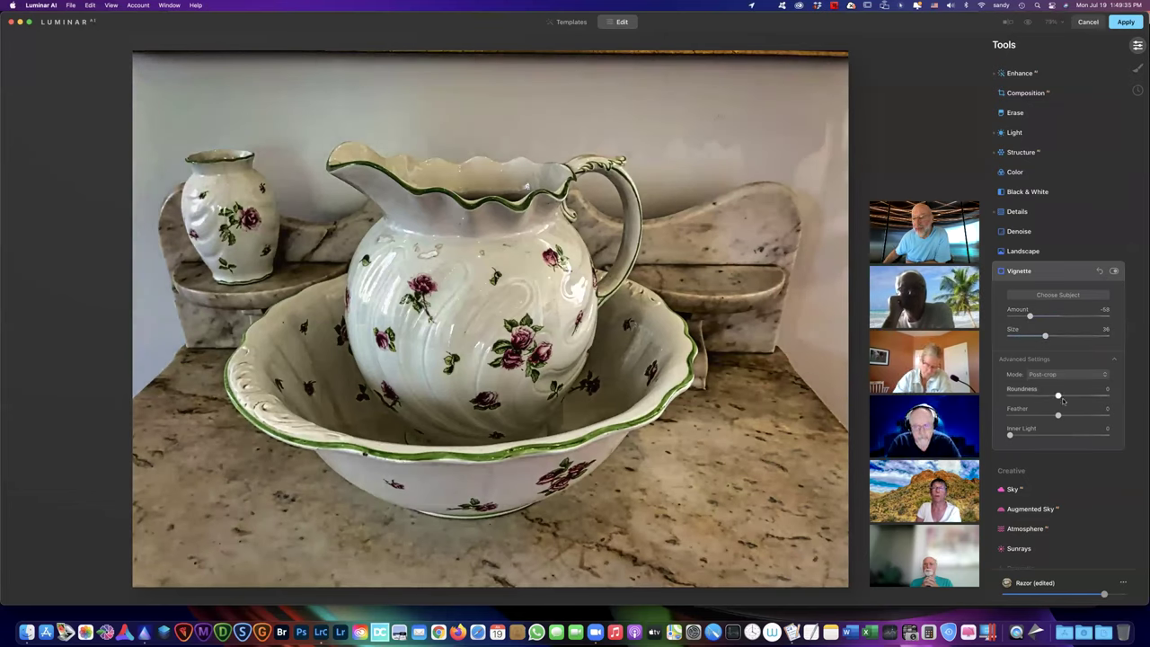
{"action": "left_click_drag", "start_coordinate": [1057, 396], "coordinate": [1071, 415]}
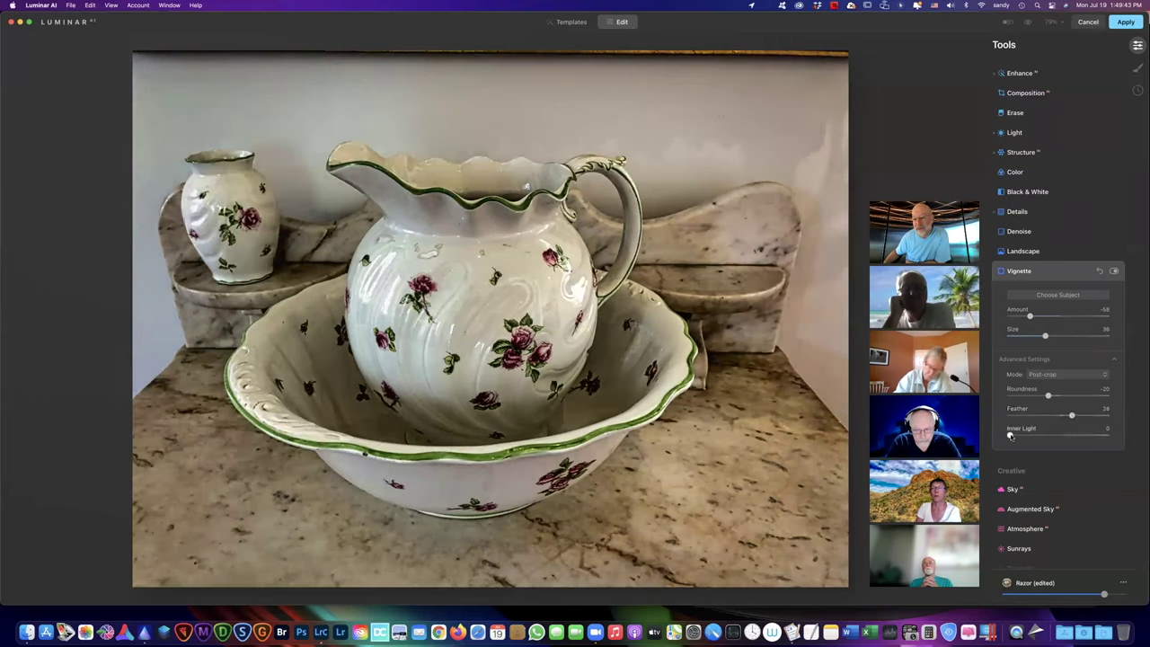
{"action": "left_click_drag", "start_coordinate": [1011, 435], "coordinate": [1036, 436]}
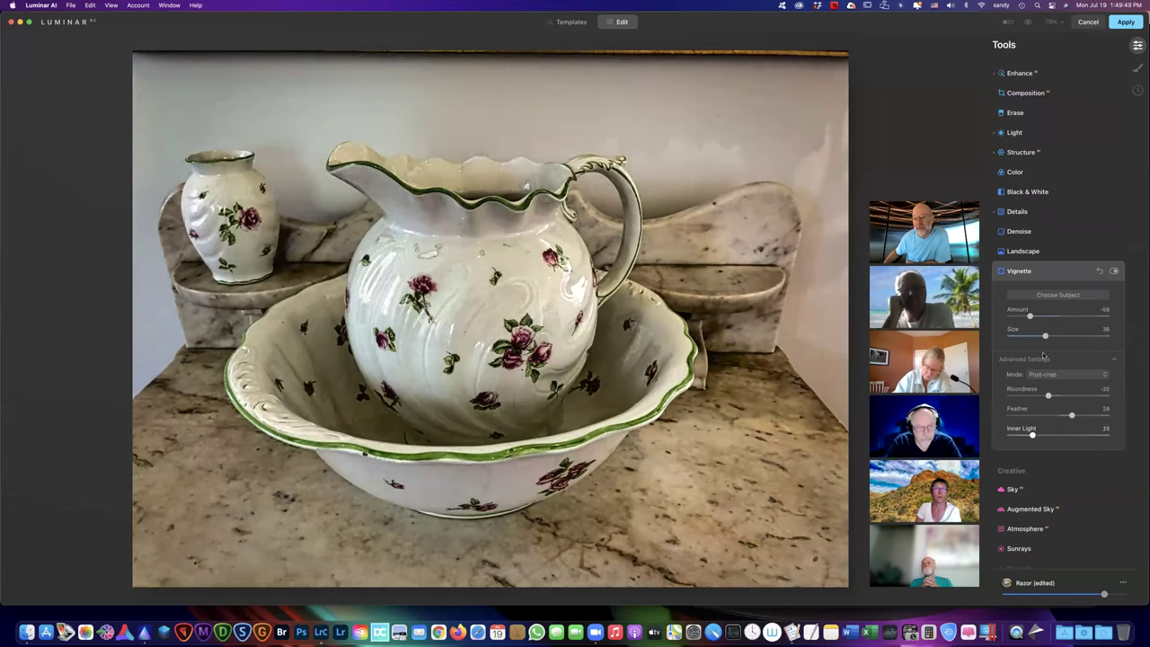
{"action": "left_click_drag", "start_coordinate": [1028, 315], "coordinate": [1017, 315]}
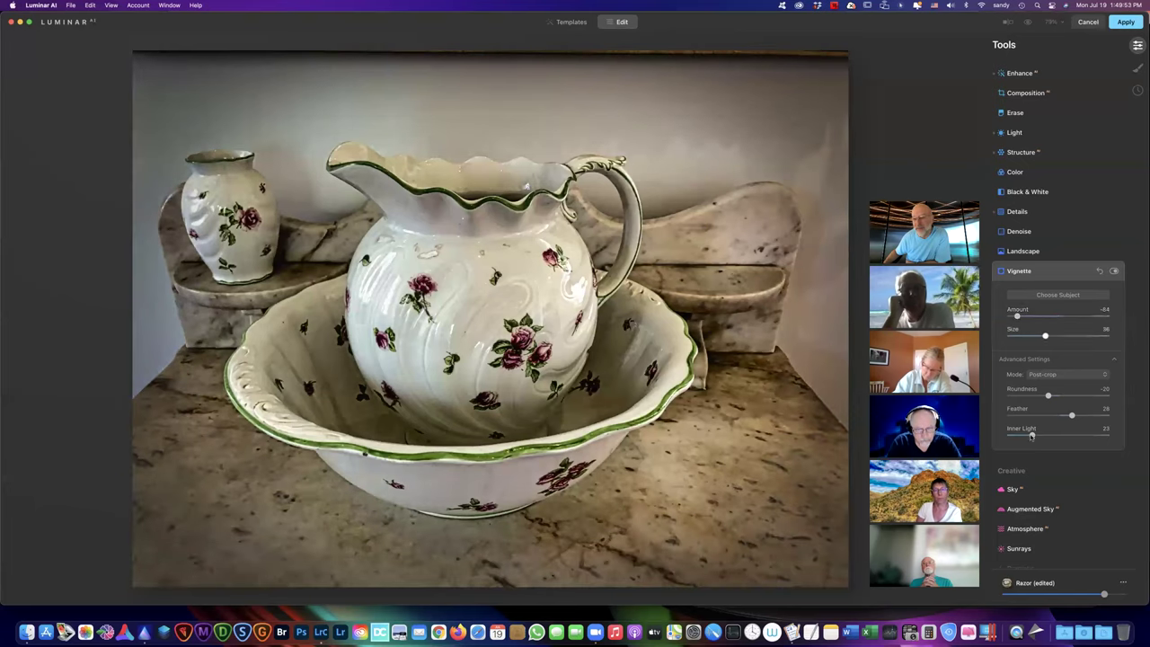
{"action": "left_click_drag", "start_coordinate": [1033, 435], "coordinate": [1029, 435]}
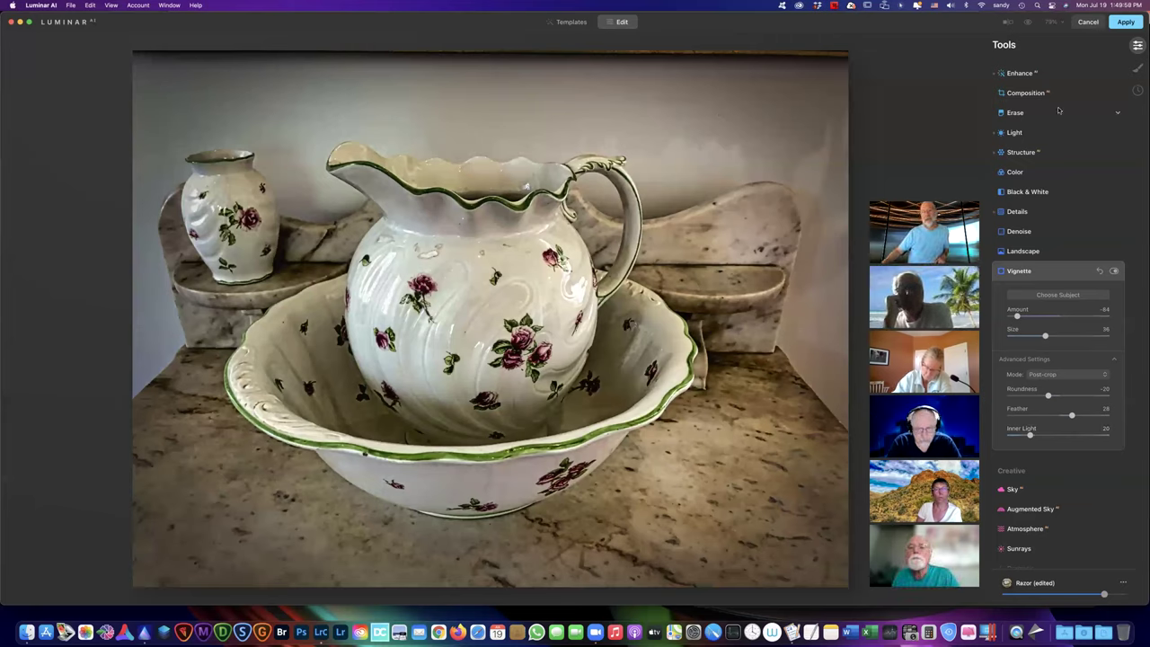
Step: Cancel the Luminar AI edits and confirm quitting back to Lightroom
{"action": "left_click", "coordinate": [1089, 23]}
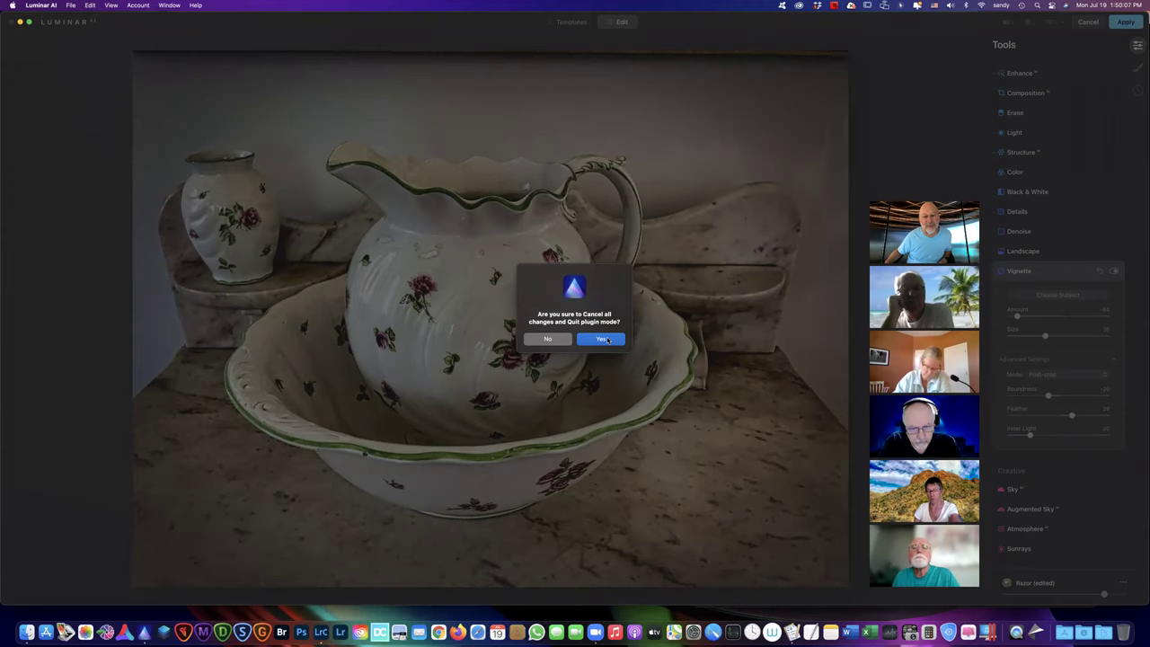
{"action": "key", "text": "Return"}
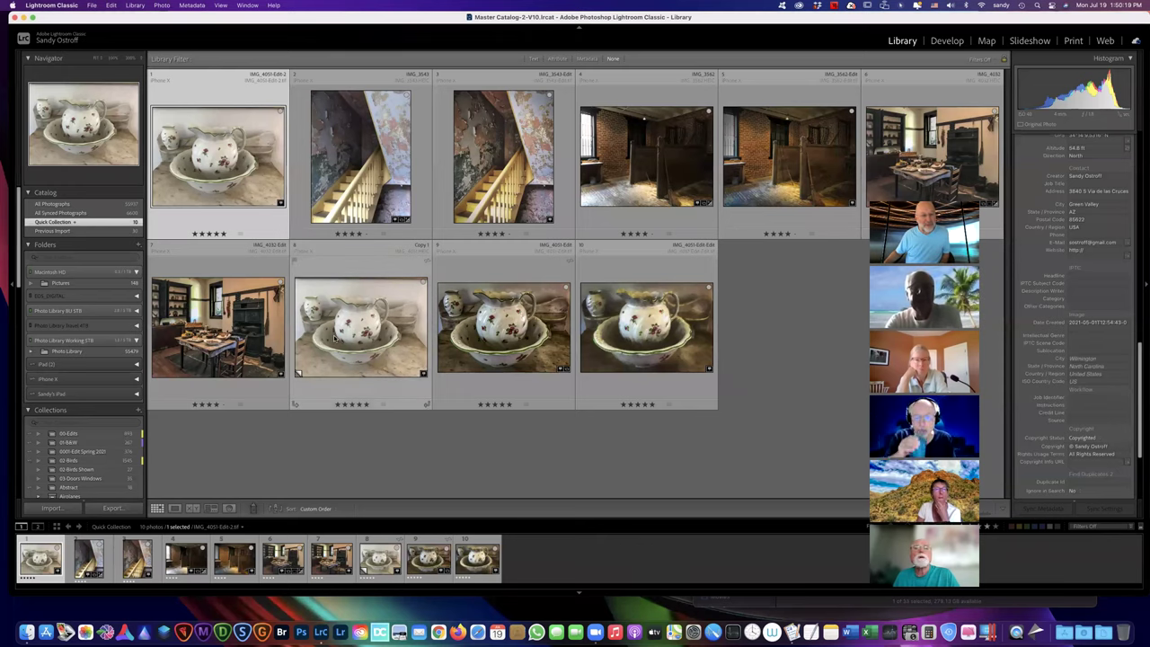
Step: Open the darker pitcher photo 9 in Loupe view and choose Edit In > Topaz Studio 2
{"action": "left_click", "coordinate": [512, 327]}
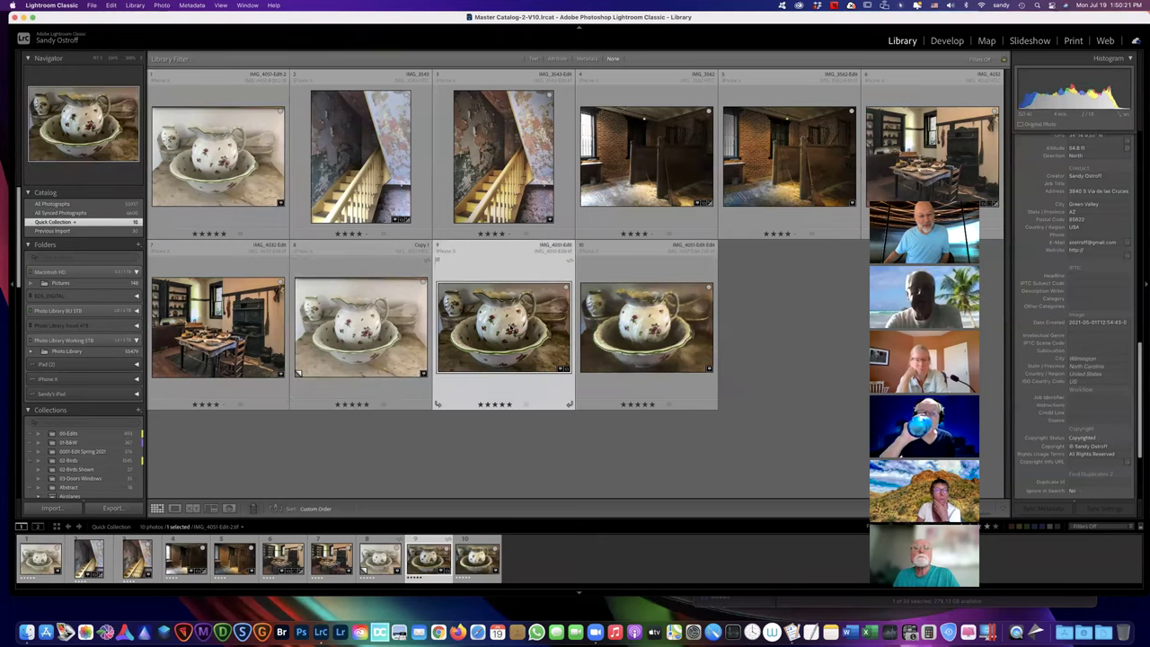
{"action": "double_click", "coordinate": [512, 327]}
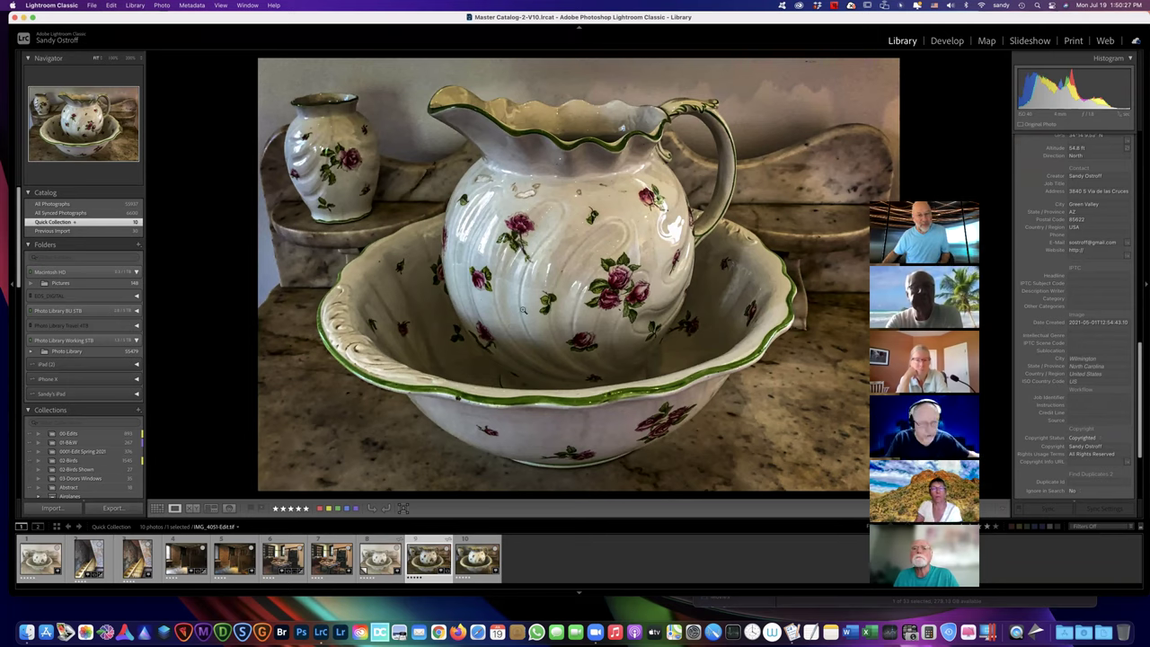
{"action": "right_click", "coordinate": [488, 257]}
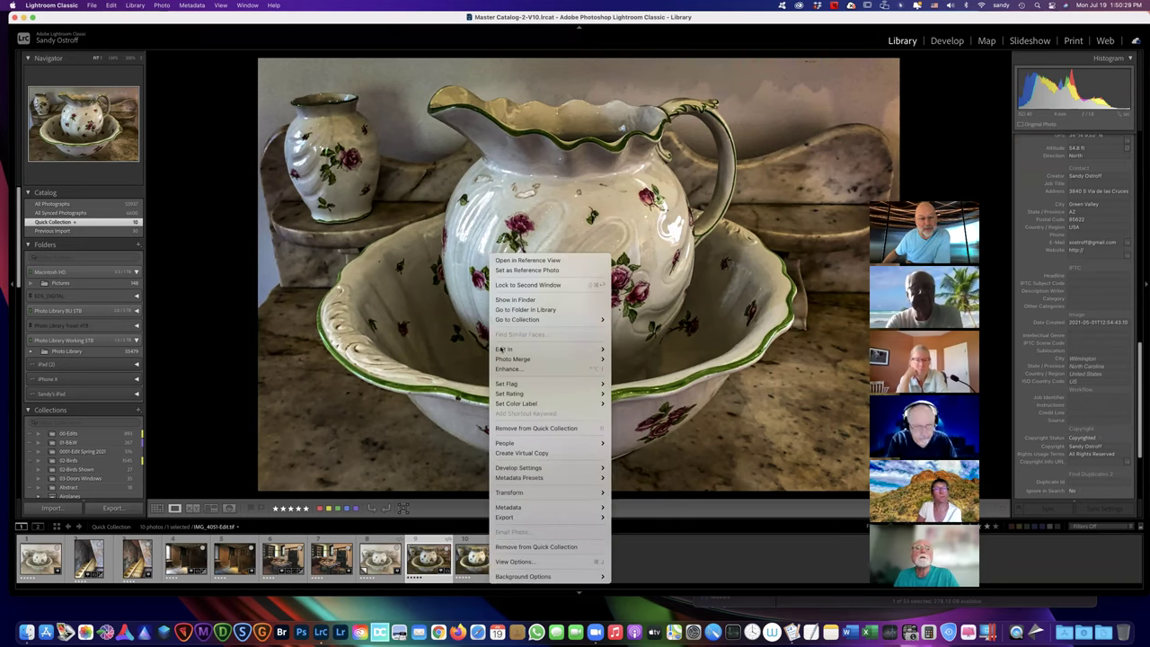
{"action": "mouse_move", "coordinate": [509, 351]}
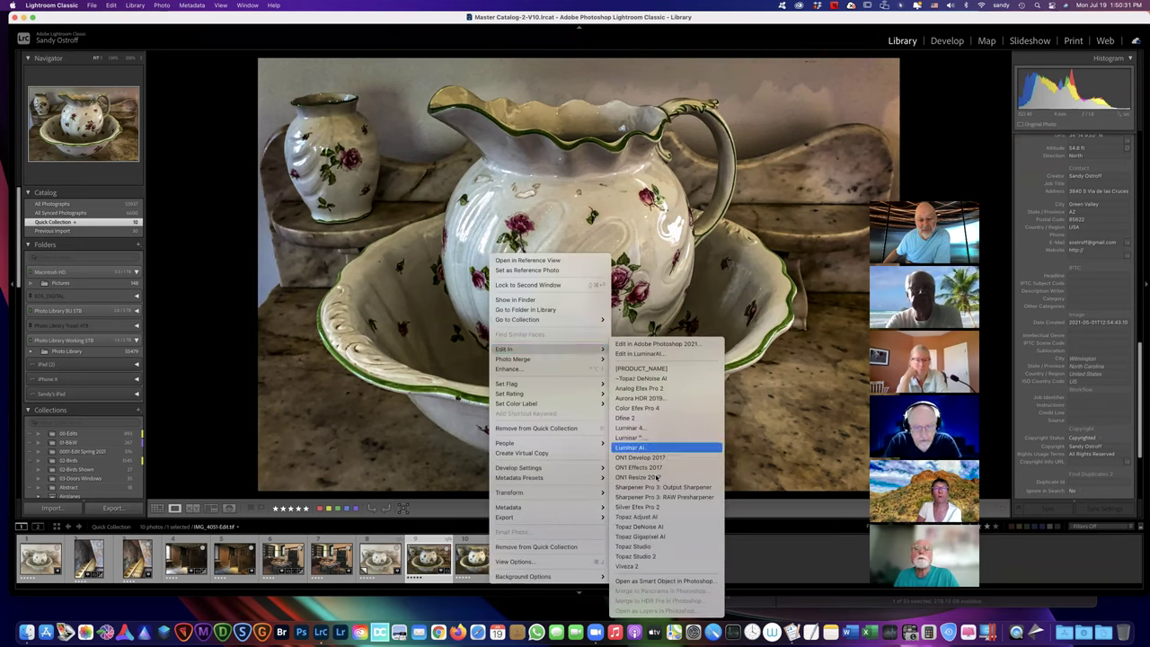
{"action": "left_click", "coordinate": [658, 557]}
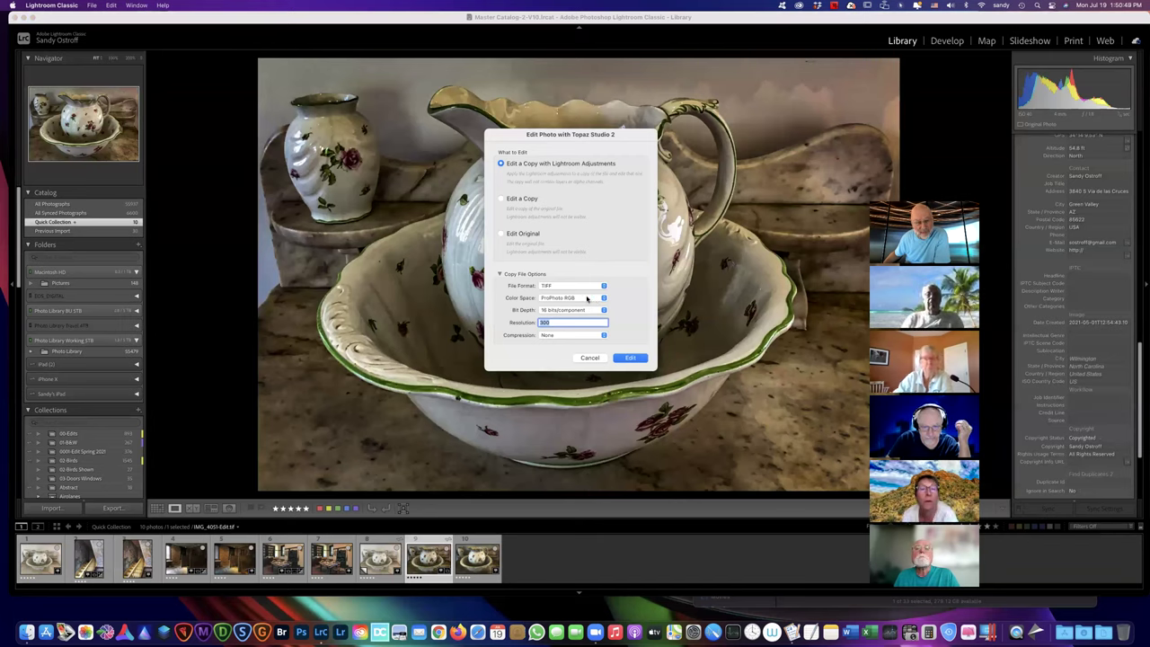
Step: Open IMG_4051-Edit-Edit-2.tif as a TIFF copy in Topaz Studio 2 and briefly browse the filter list
{"action": "left_click", "coordinate": [629, 358]}
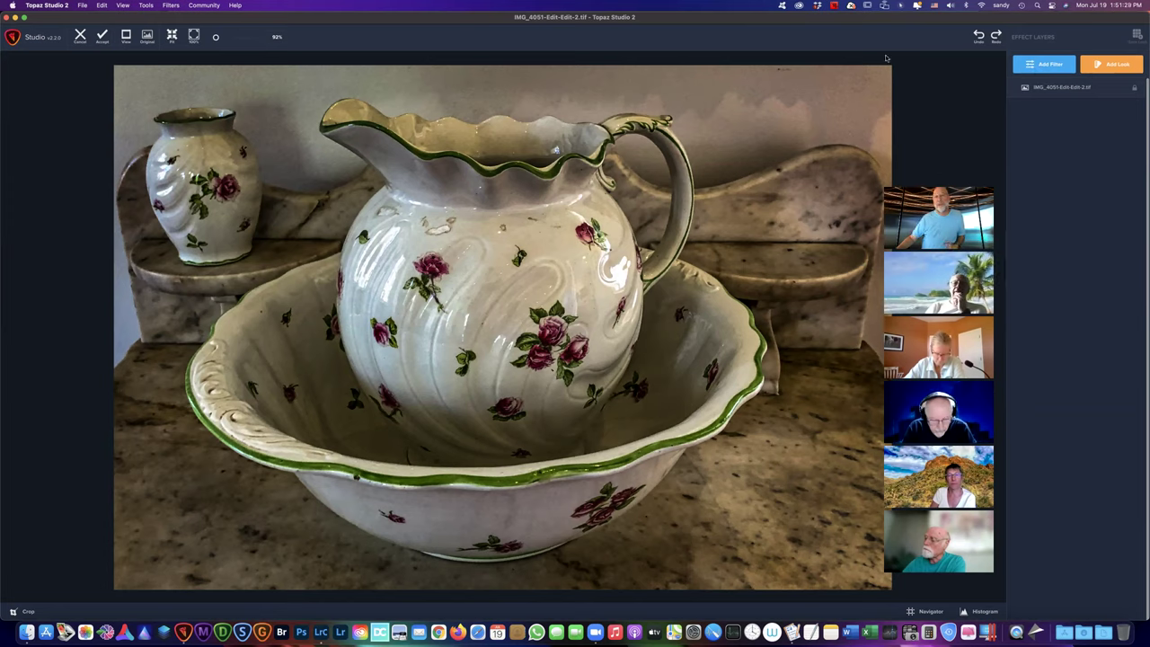
{"action": "left_click", "coordinate": [1052, 69]}
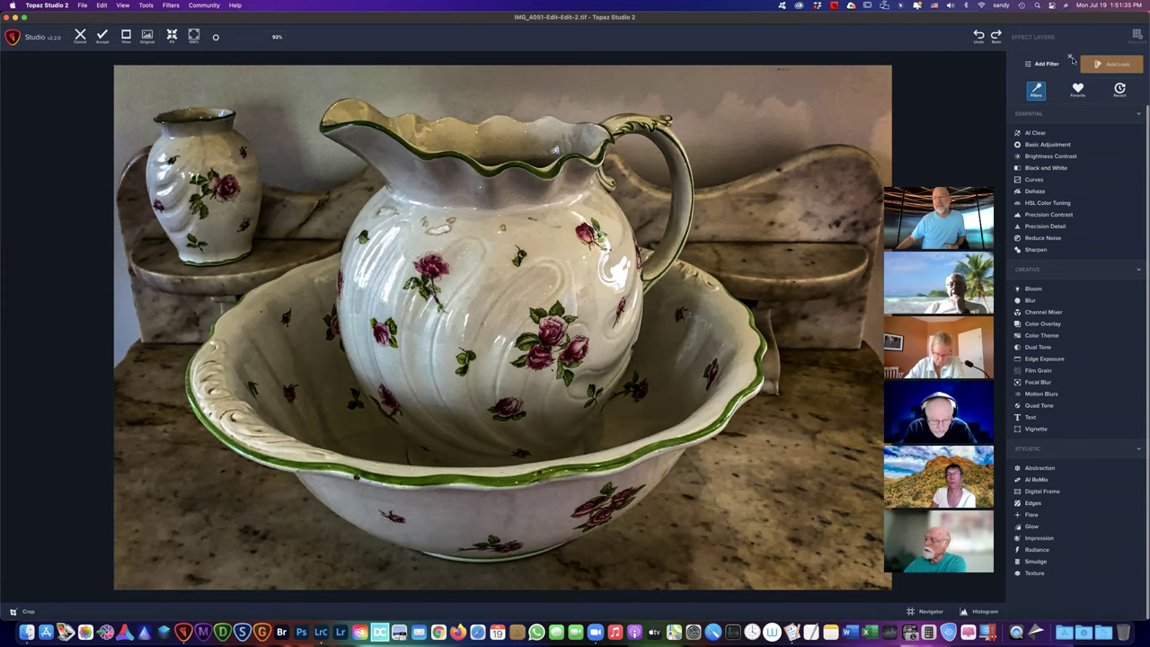
{"action": "left_click", "coordinate": [1069, 56]}
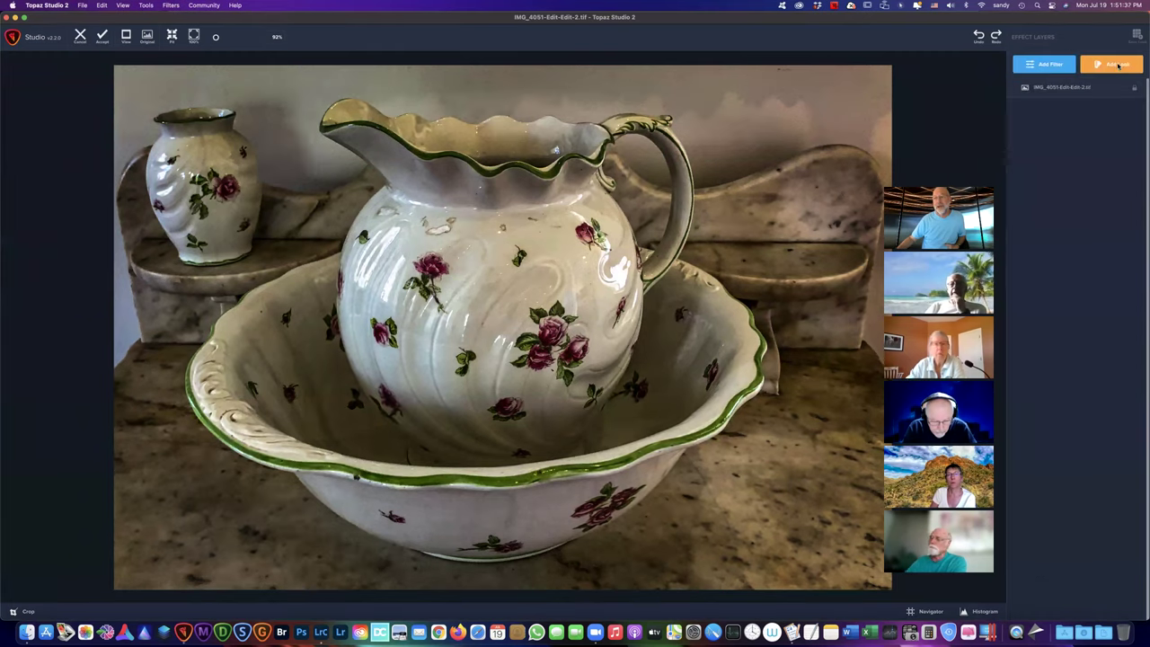
Step: Apply the Colored Pencil I look from the Artistic category to the pitcher photo
{"action": "left_click", "coordinate": [1120, 65]}
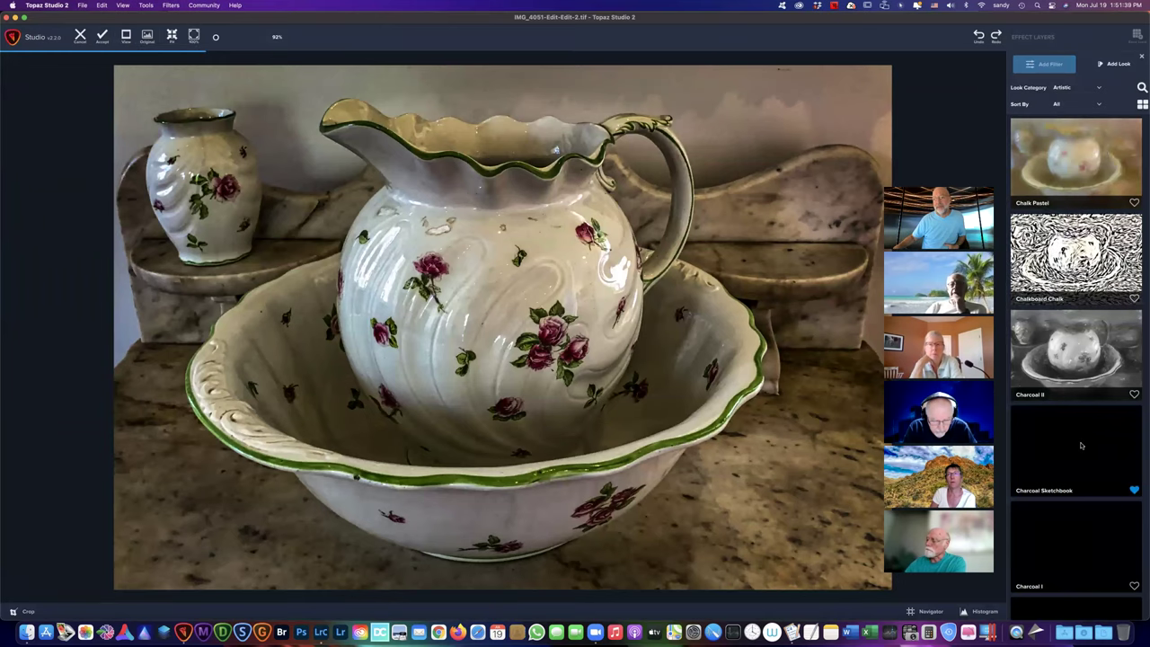
{"action": "left_click", "coordinate": [1078, 87]}
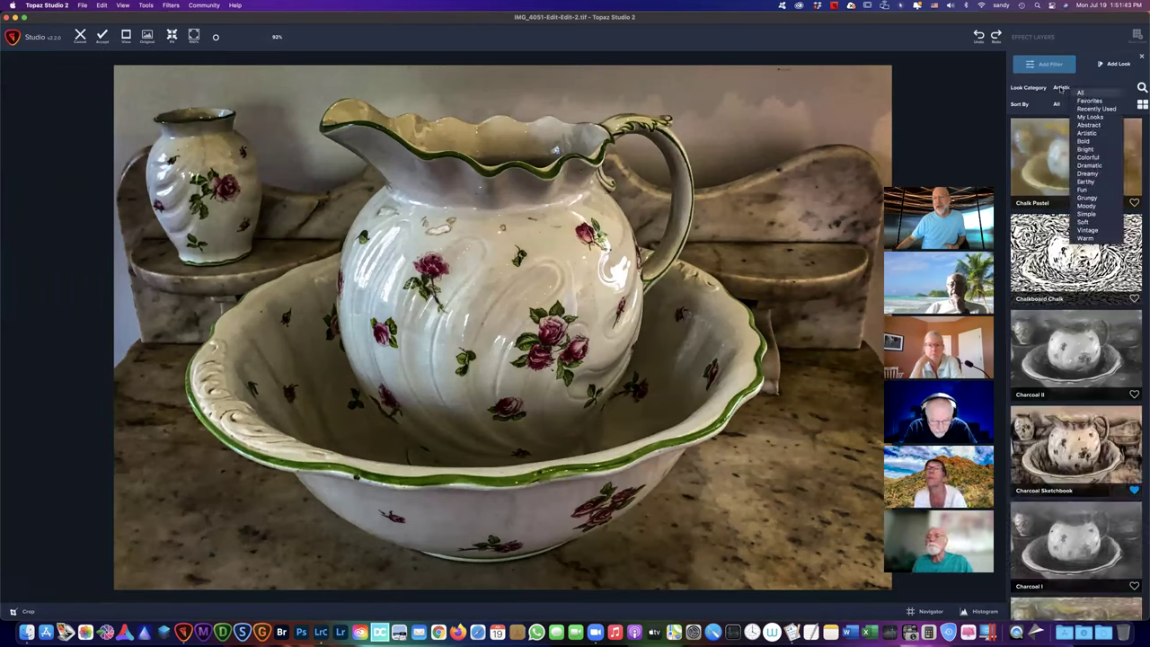
{"action": "left_click", "coordinate": [1066, 89]}
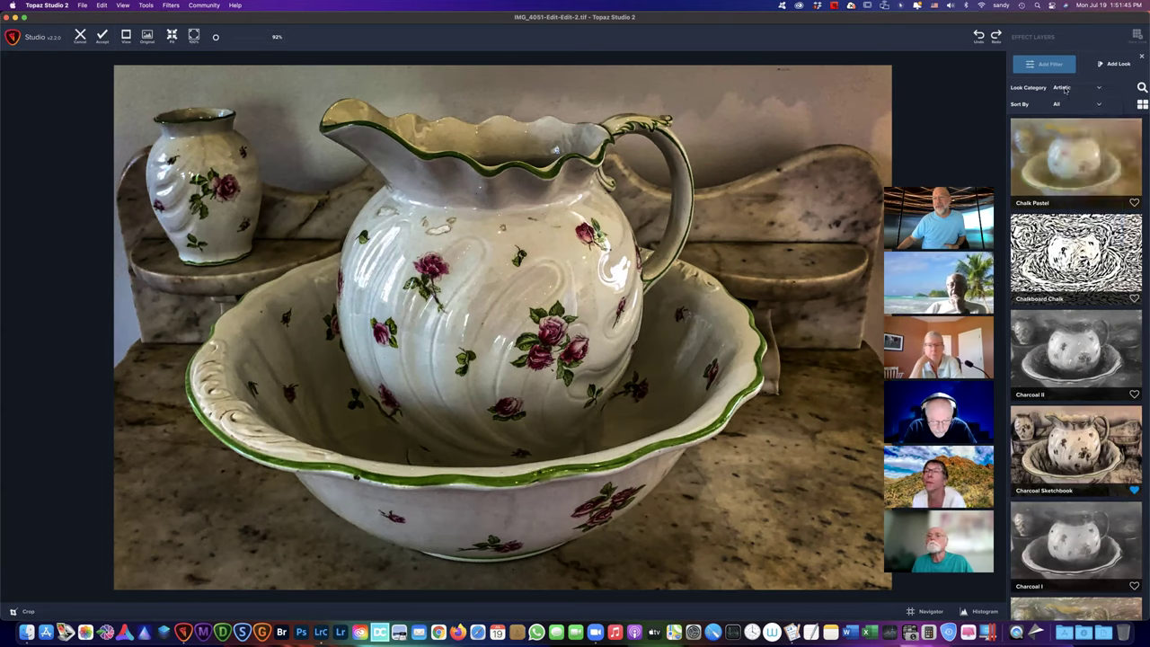
{"action": "scroll", "coordinate": [1076, 360], "scroll_direction": "down", "scroll_amount": 2}
{"action": "scroll", "coordinate": [1049, 387], "scroll_direction": "down", "scroll_amount": 4}
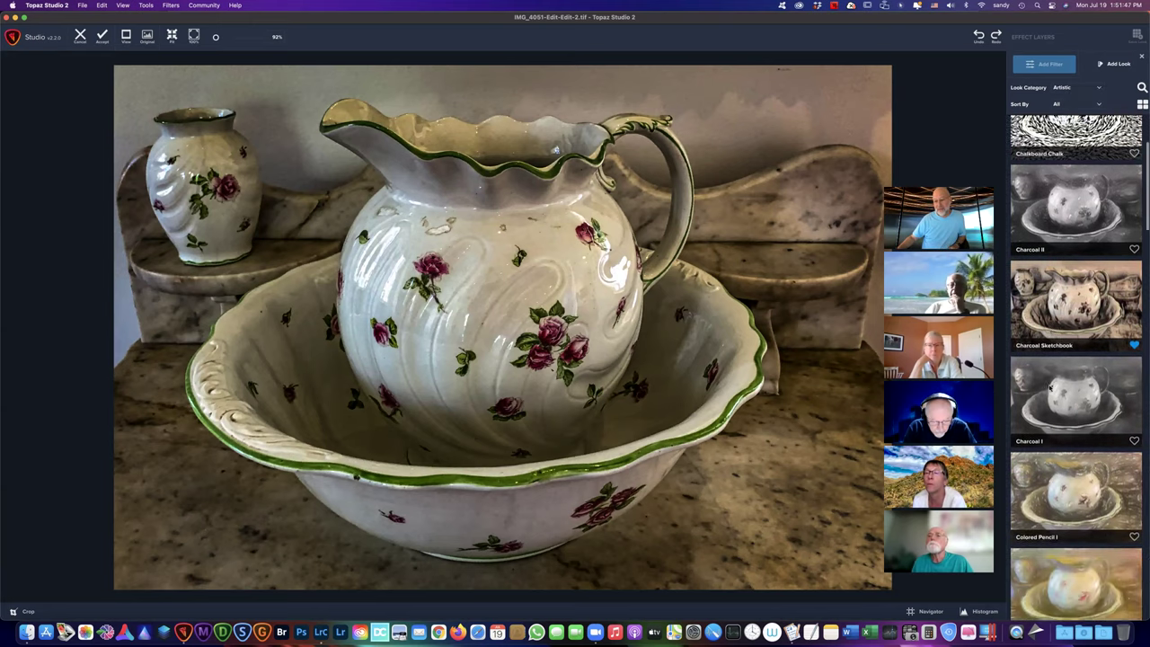
{"action": "scroll", "coordinate": [1049, 386], "scroll_direction": "down", "scroll_amount": 2}
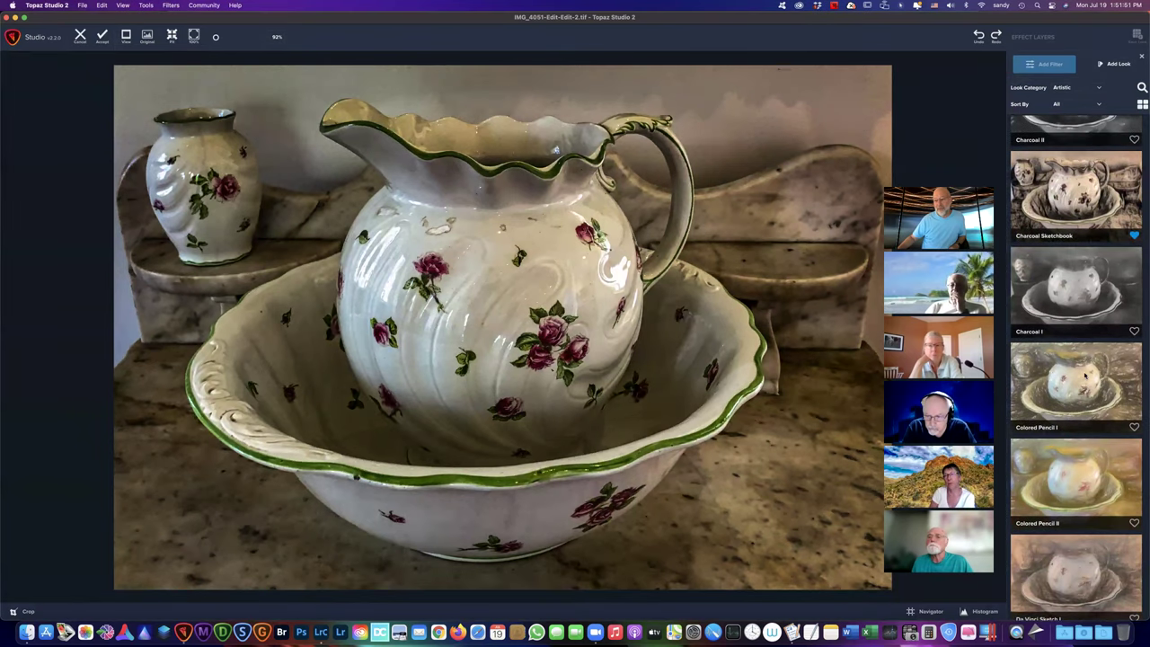
{"action": "left_click", "coordinate": [1084, 378]}
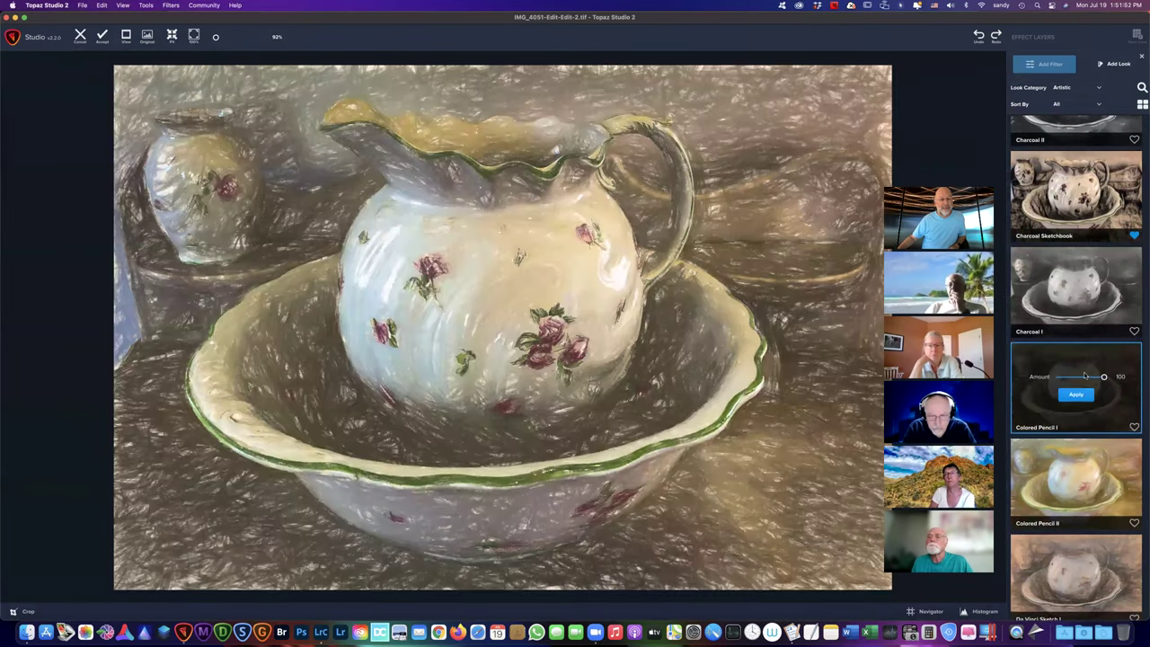